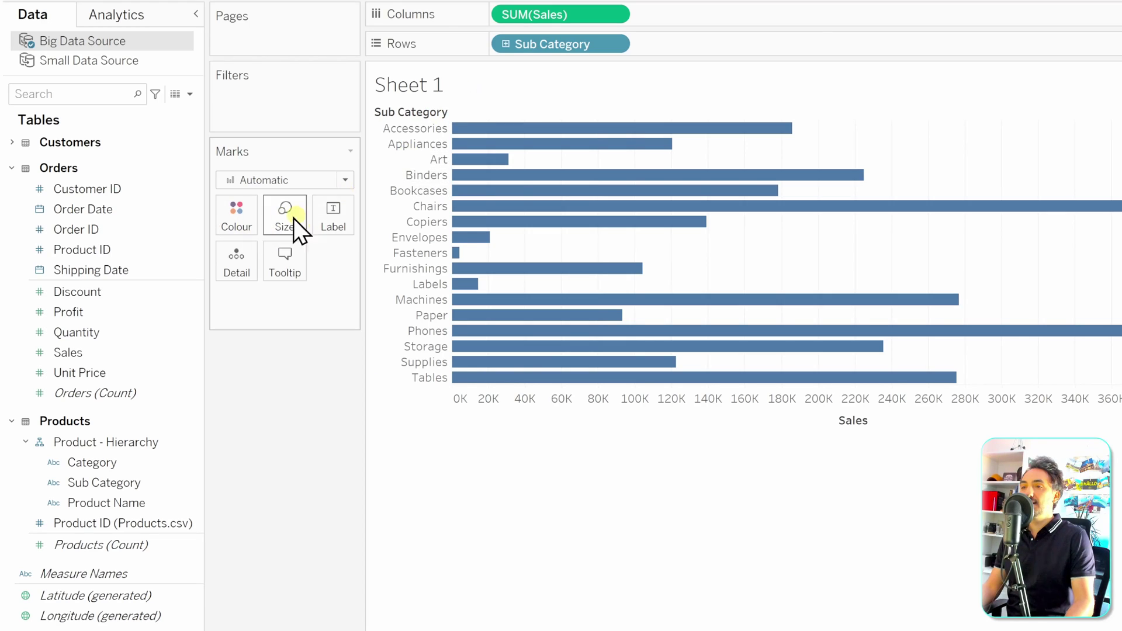
Label the bars with SUM(Sales) and colour them by SUM(Sales)
drag(526, 17, 343, 219)
drag(580, 18, 248, 223)
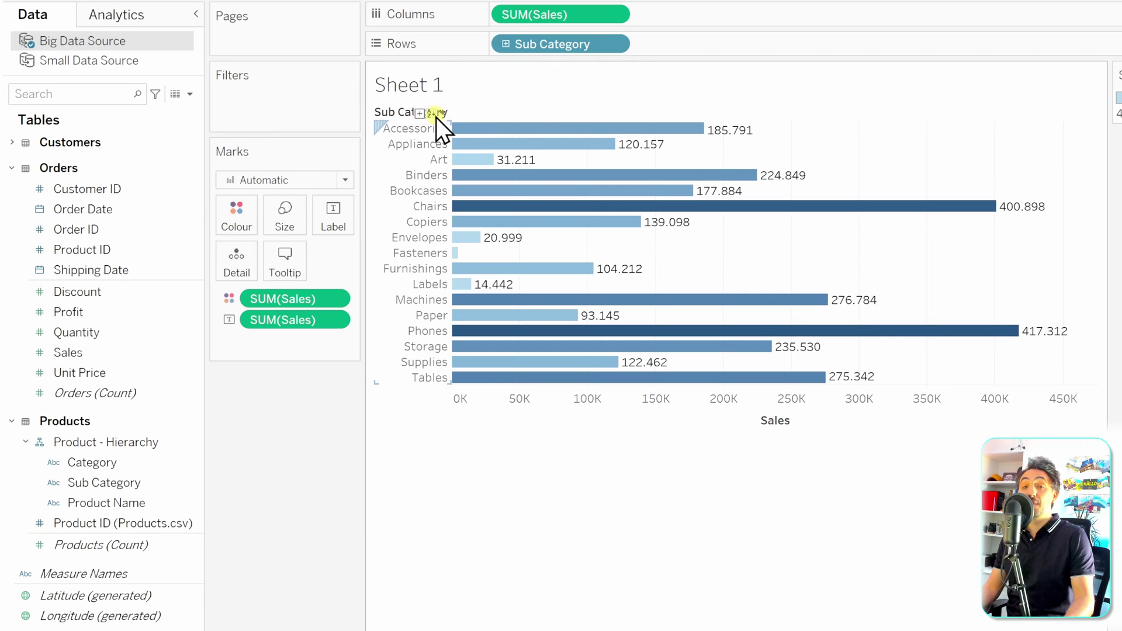
Add Country from the Customers table's Location - Hierarchy to the columns, ahead of SUM(Sales)
click(12, 167)
click(11, 143)
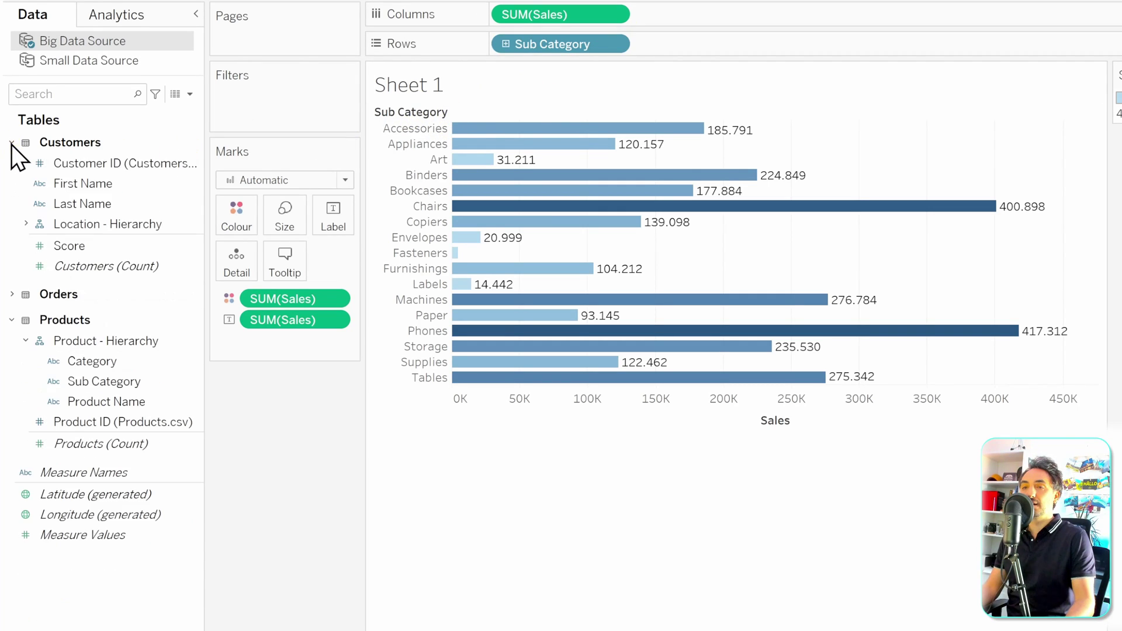
click(26, 224)
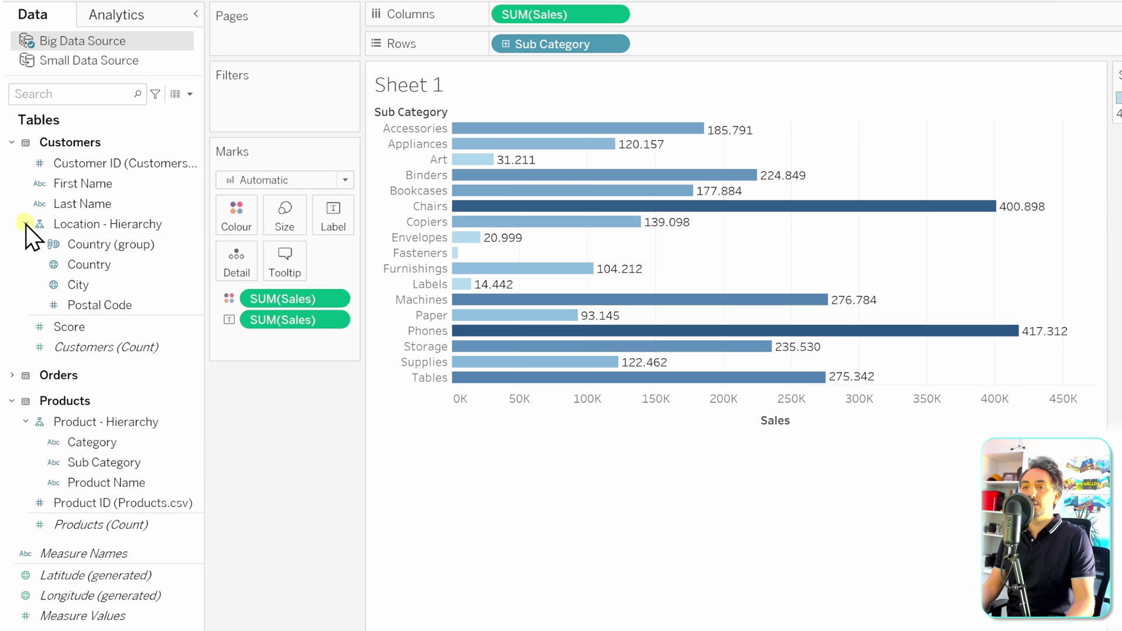
drag(97, 258, 685, 12)
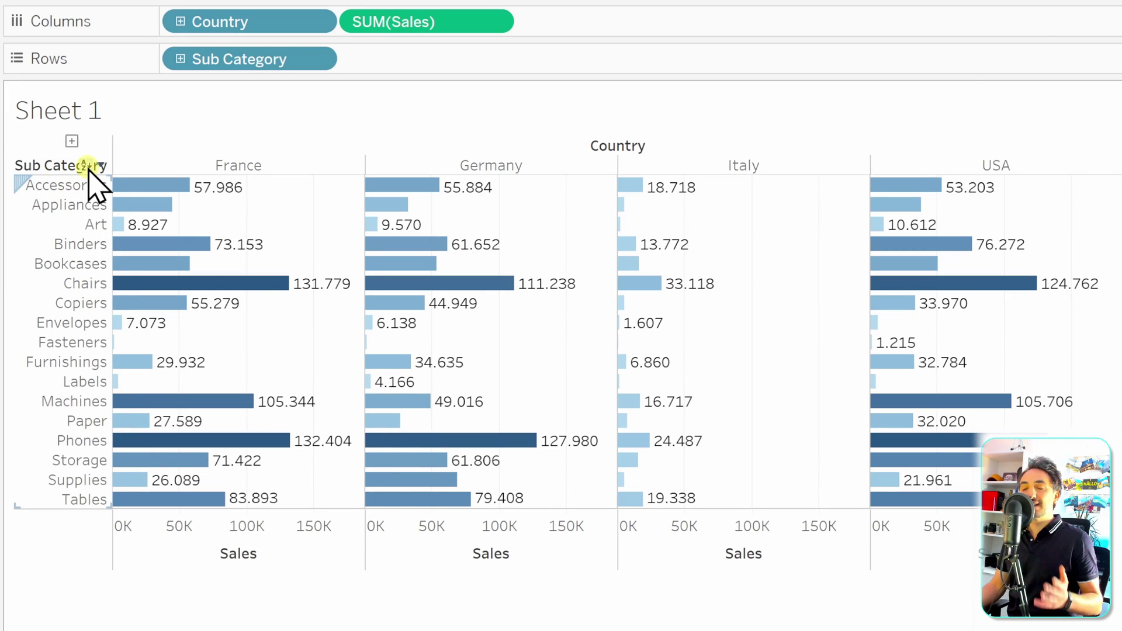
Sort the Sub Category names alphabetically in ascending and descending order, and clear the sort
click(86, 166)
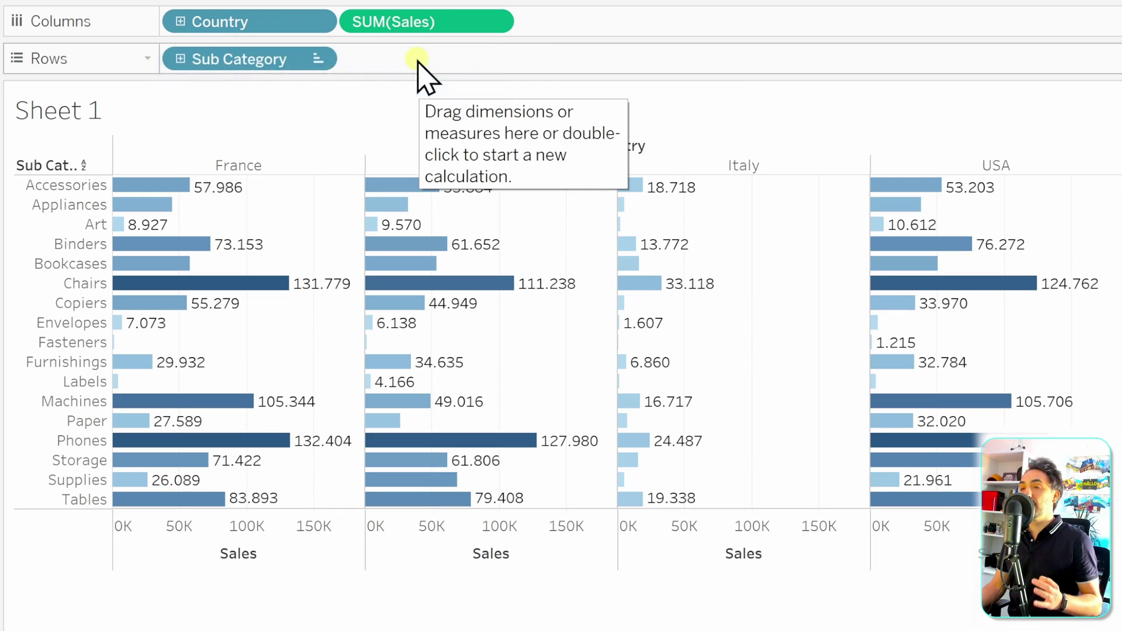
click(86, 165)
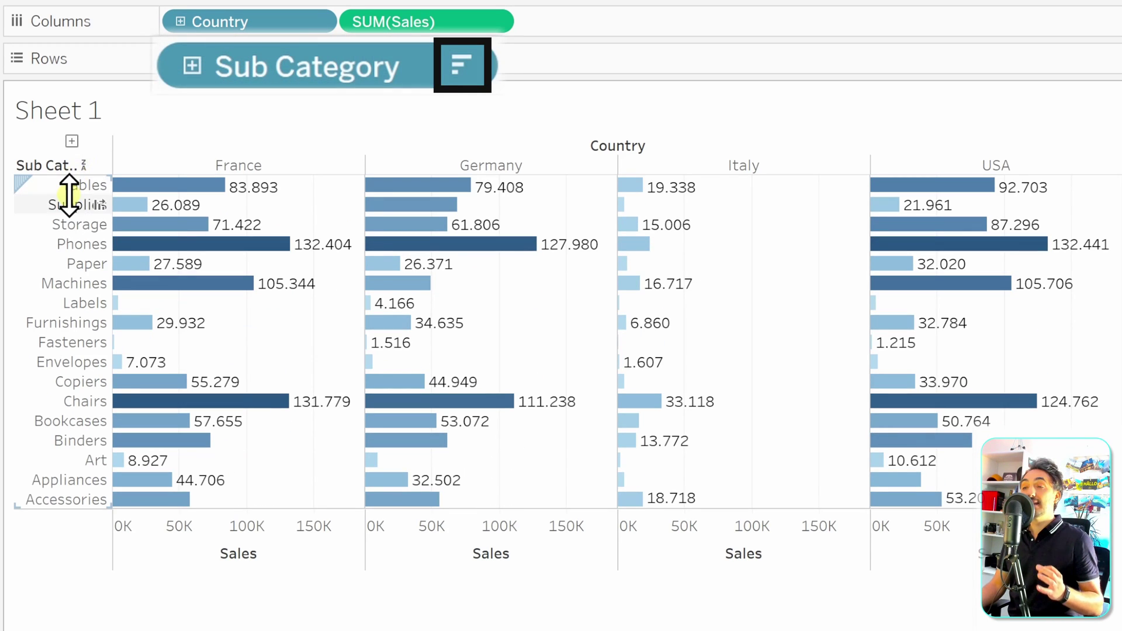
mouse_move(115, 448)
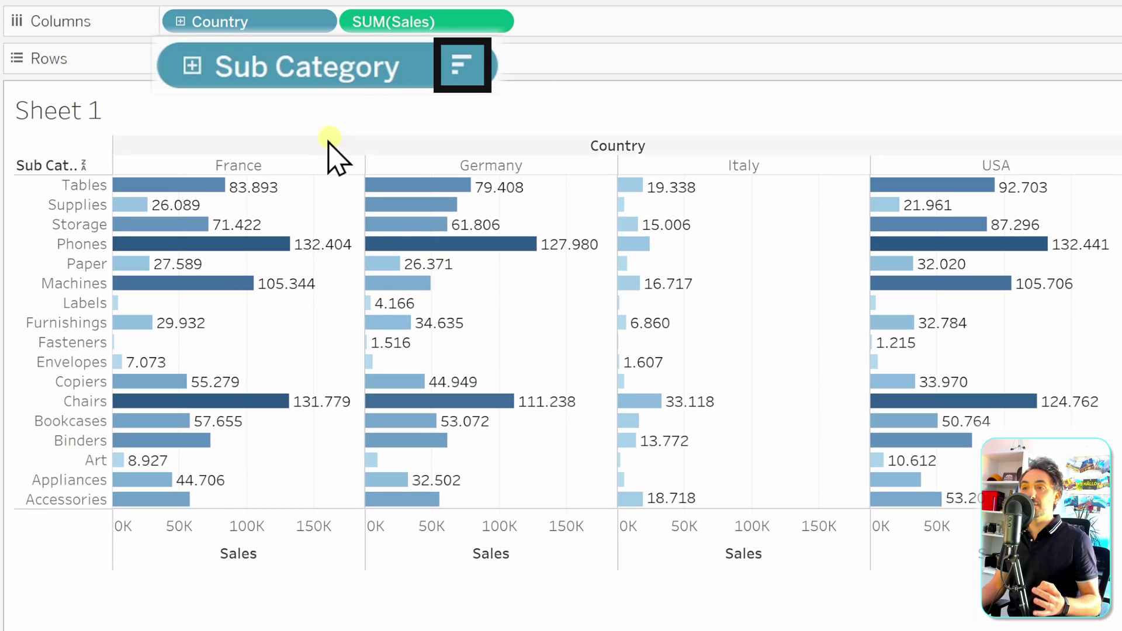
mouse_move(111, 190)
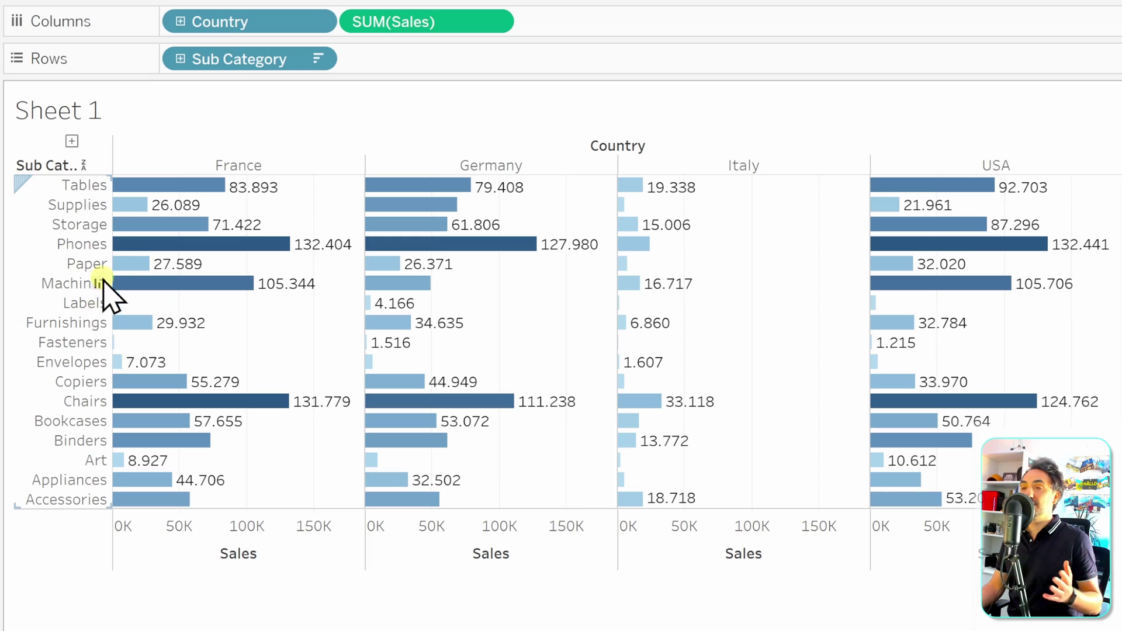
click(86, 166)
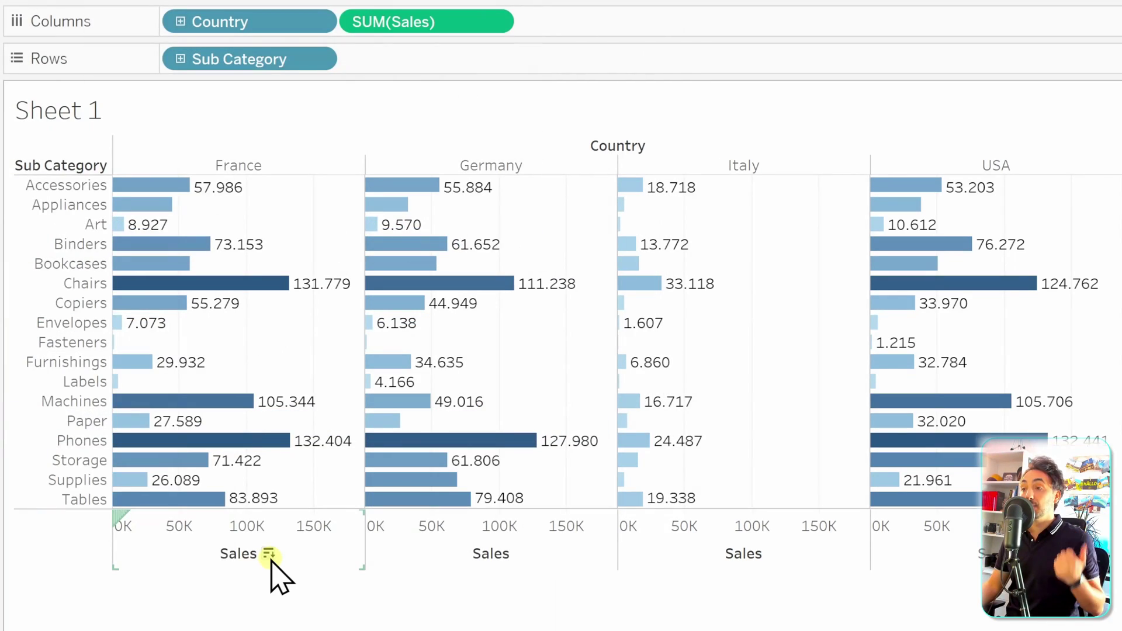
Sort the sub categories by France's Sales in descending and ascending order, and clear the sort
click(269, 553)
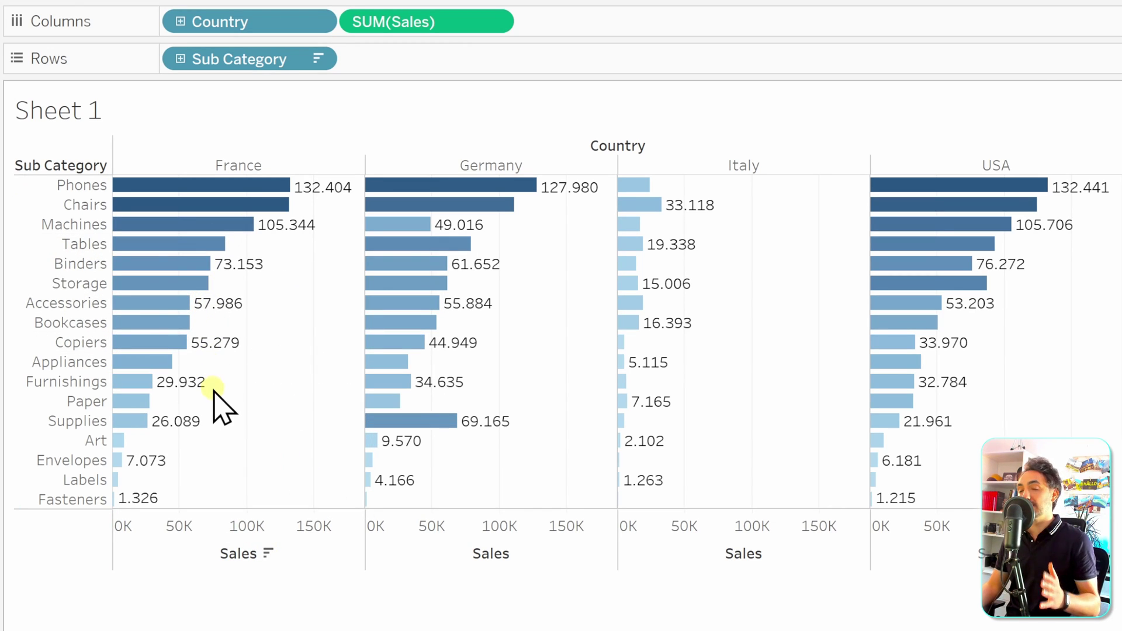
mouse_move(332, 197)
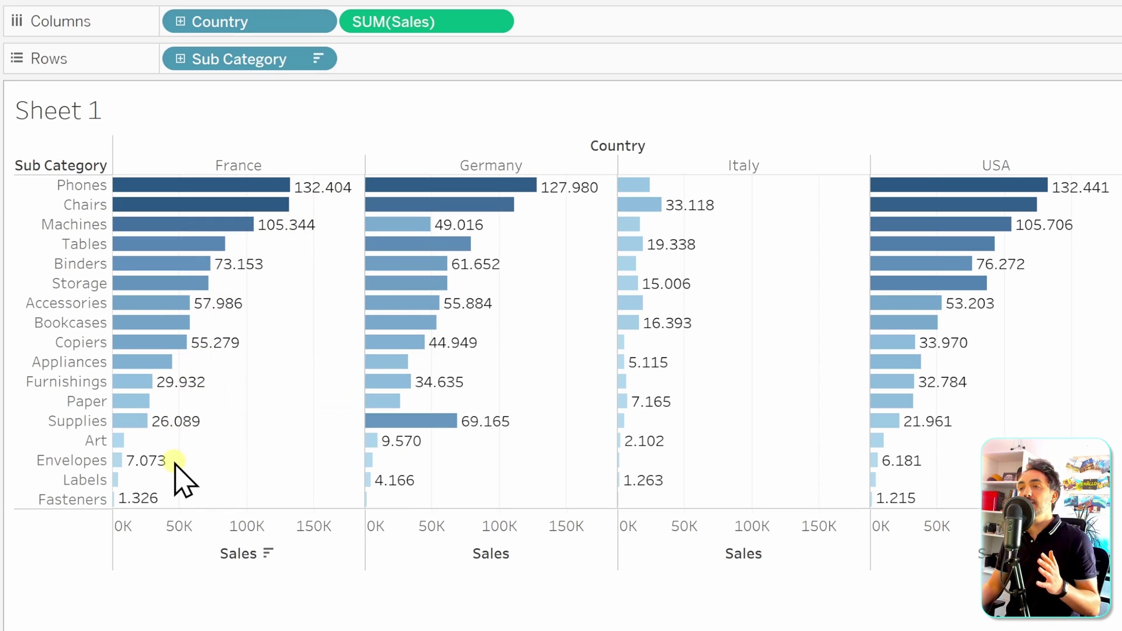
mouse_move(146, 500)
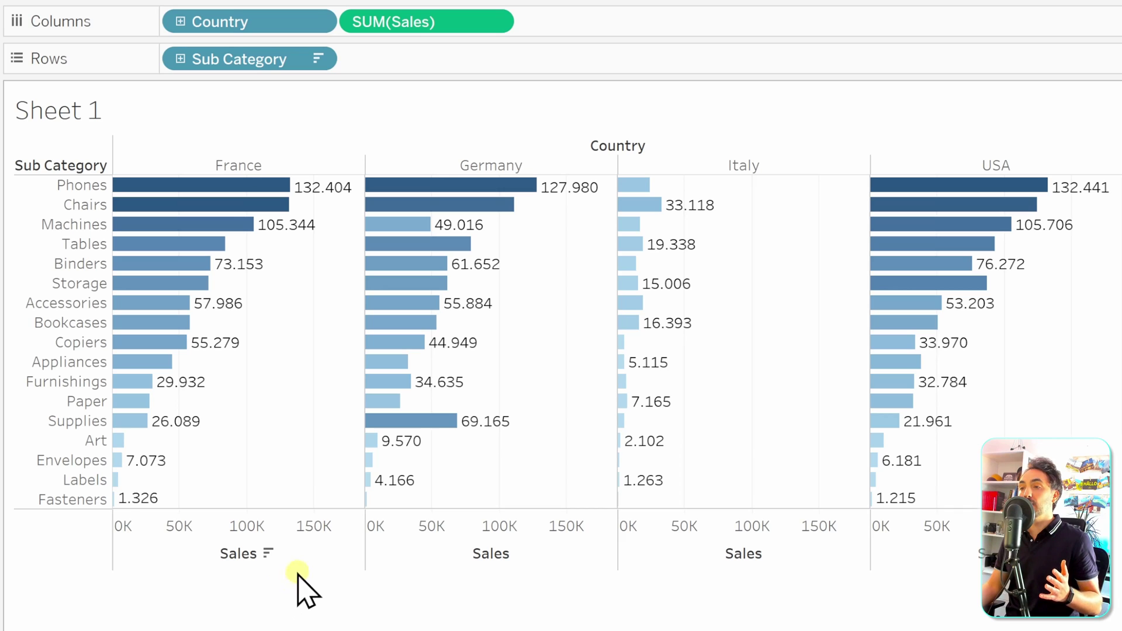
click(269, 553)
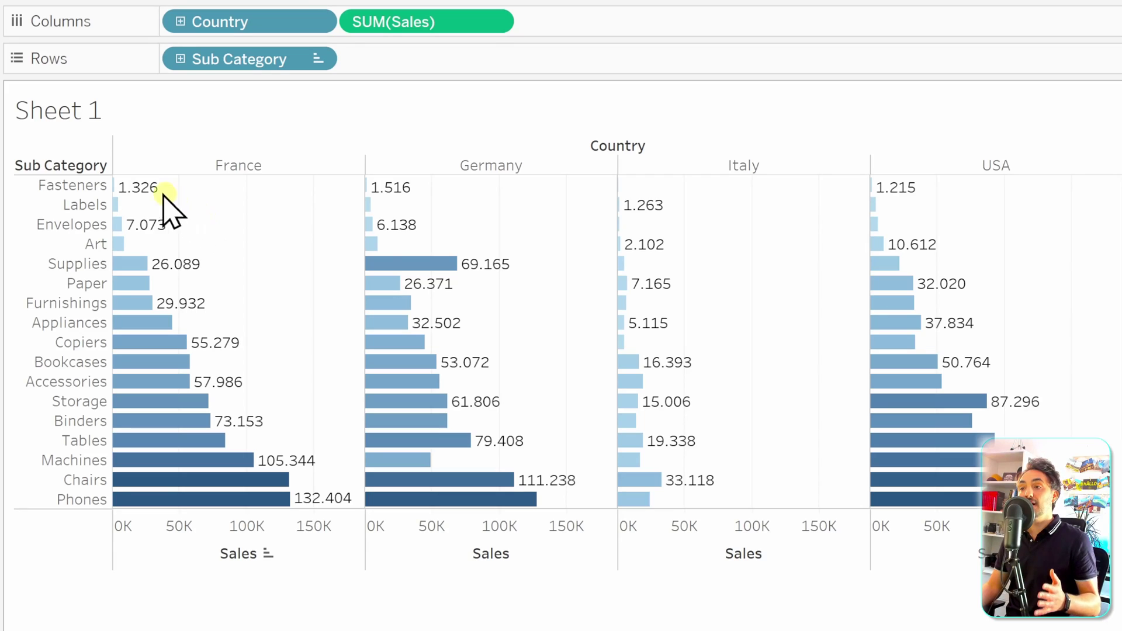
mouse_move(140, 190)
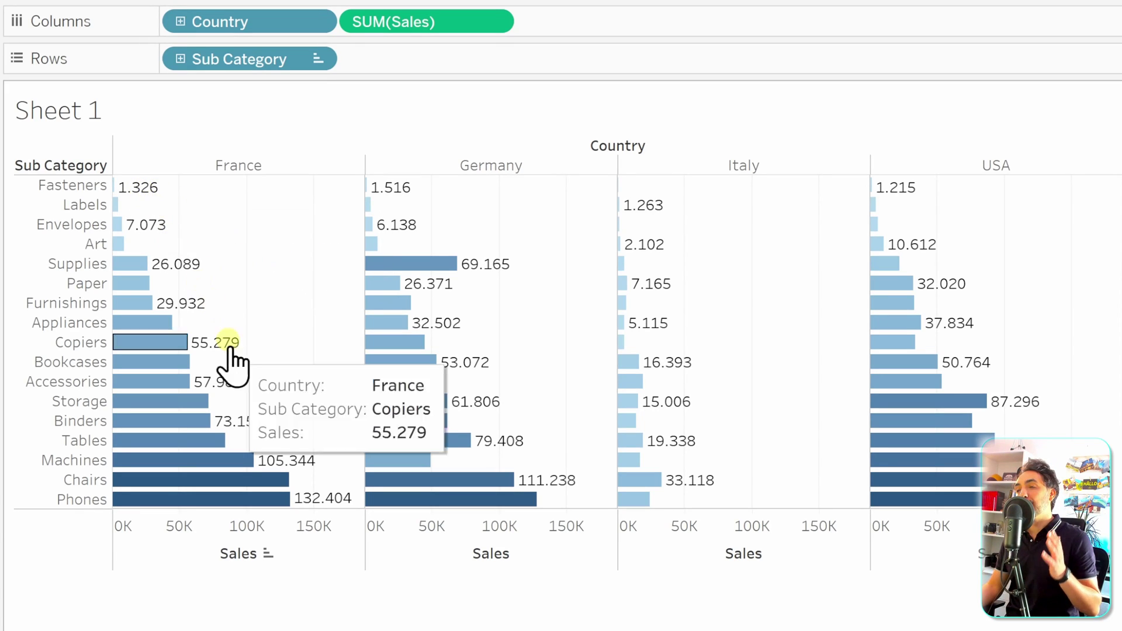
mouse_move(315, 501)
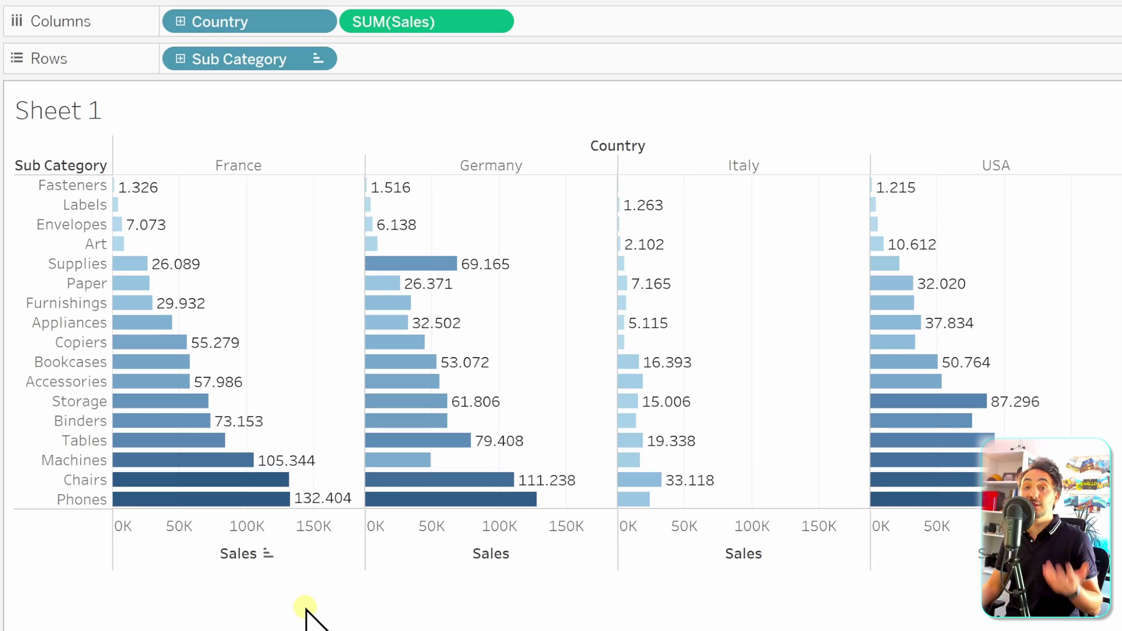
click(269, 553)
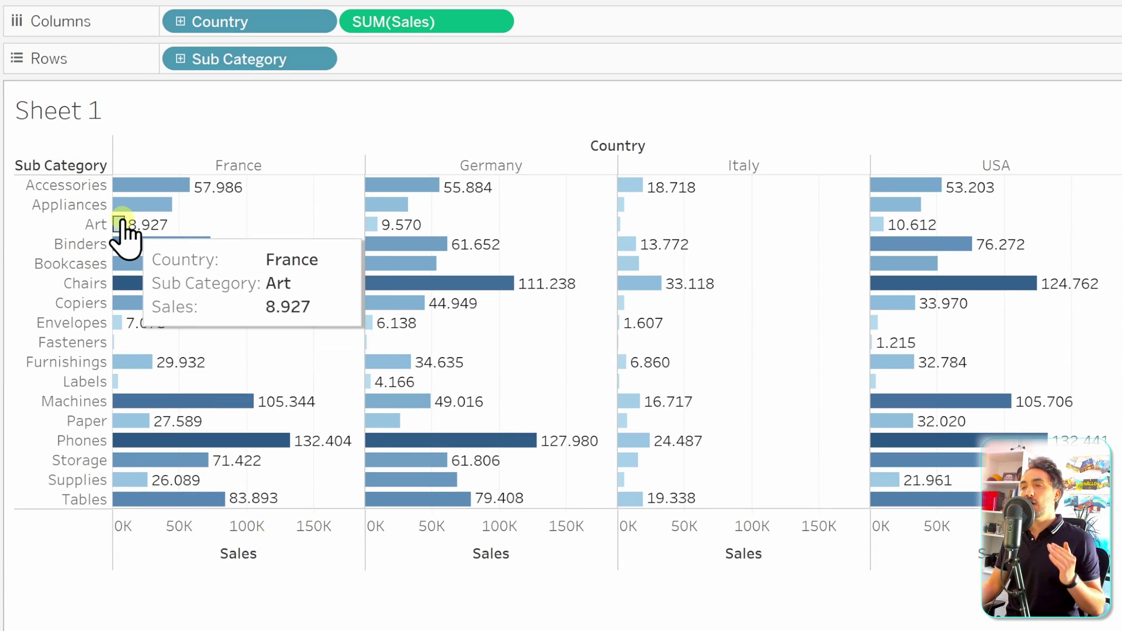
Sort the countries by their Chairs sales in descending and ascending order, and clear the sort
mouse_move(212, 254)
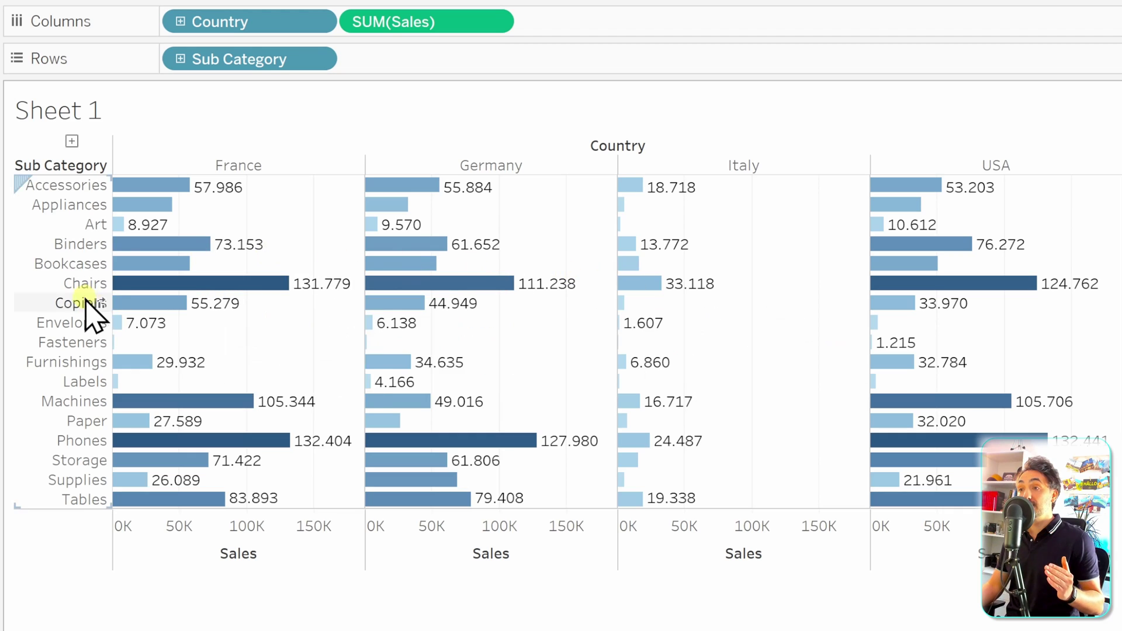
mouse_move(113, 323)
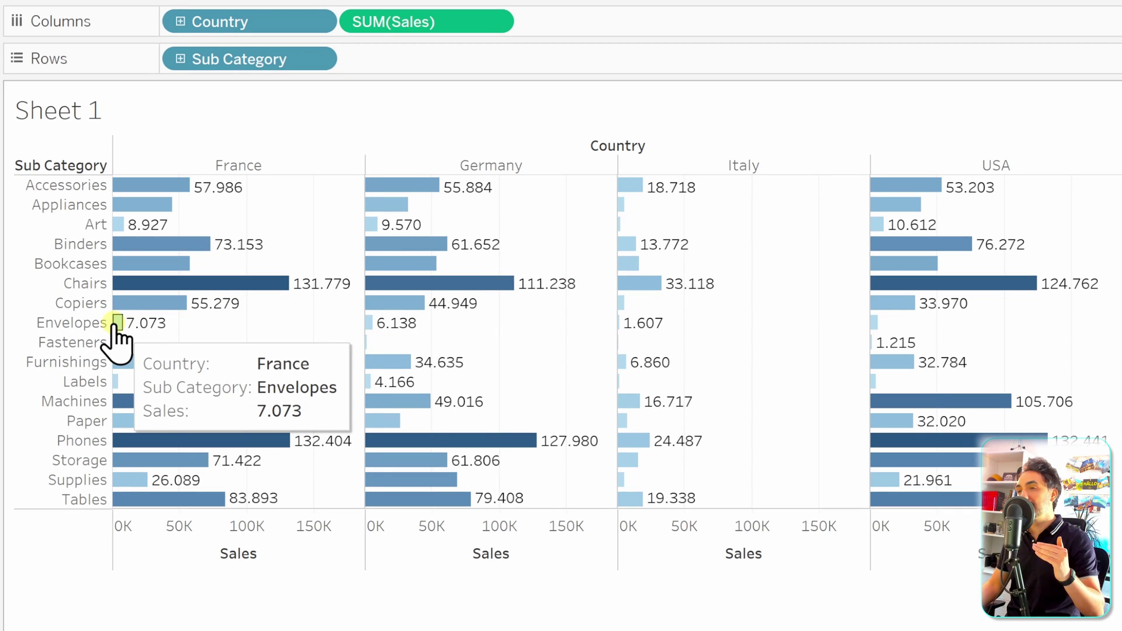
mouse_move(963, 317)
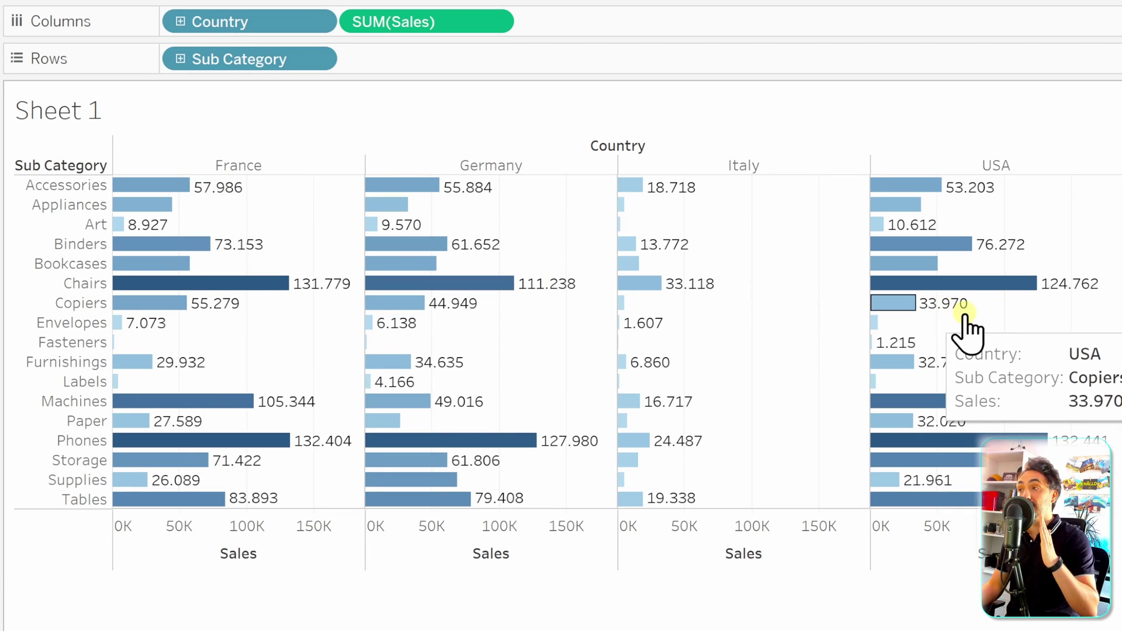
mouse_move(989, 186)
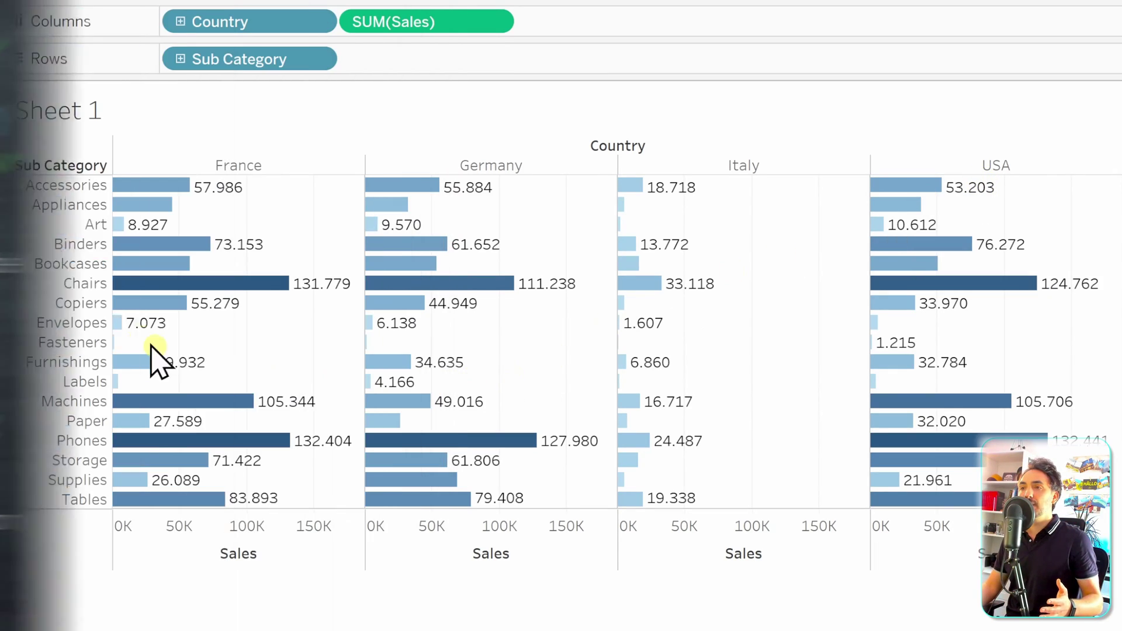
click(101, 283)
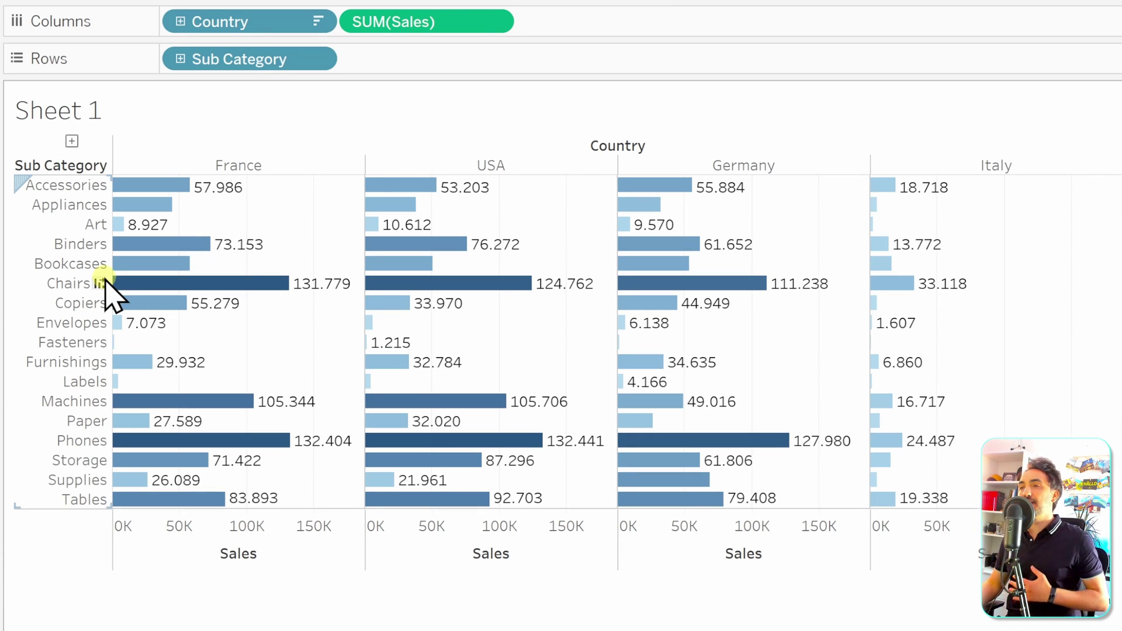
mouse_move(251, 286)
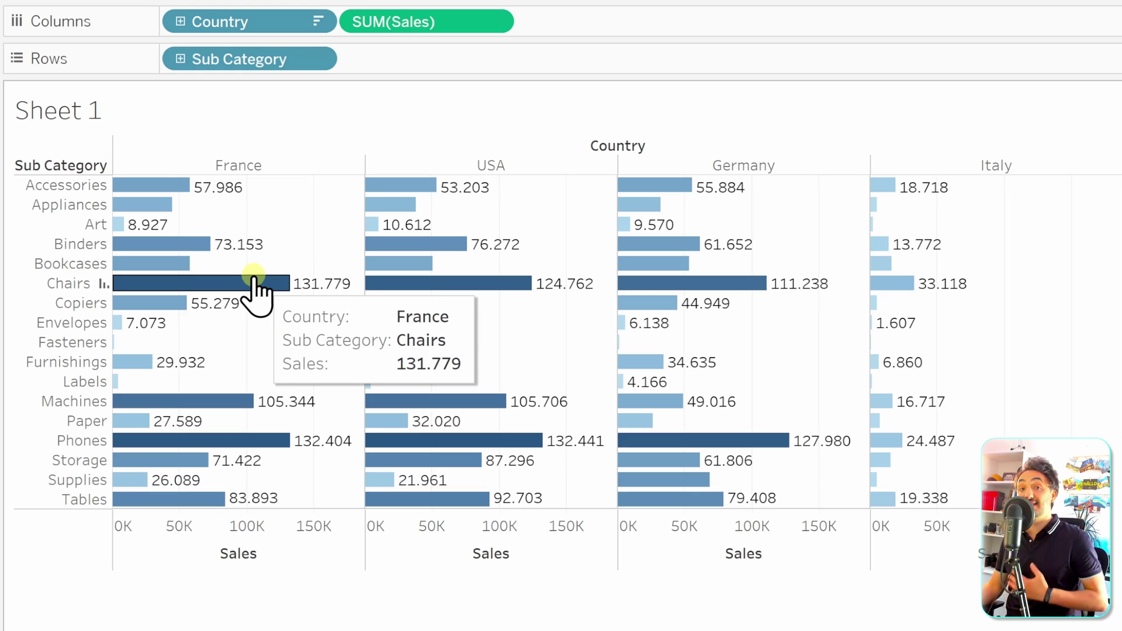
mouse_move(516, 284)
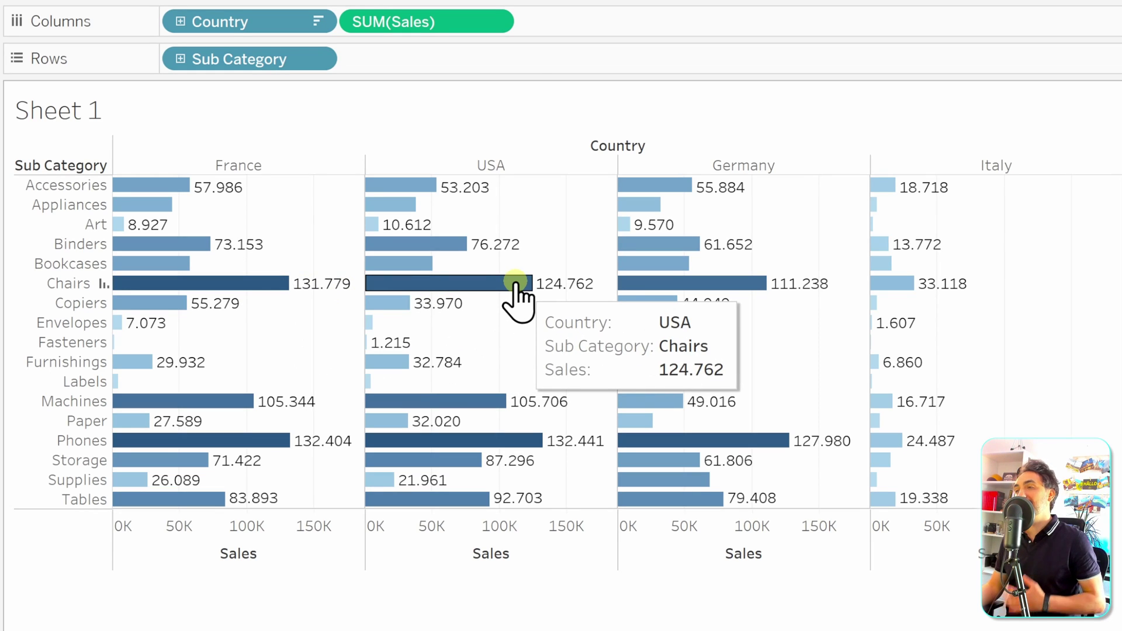
mouse_move(906, 284)
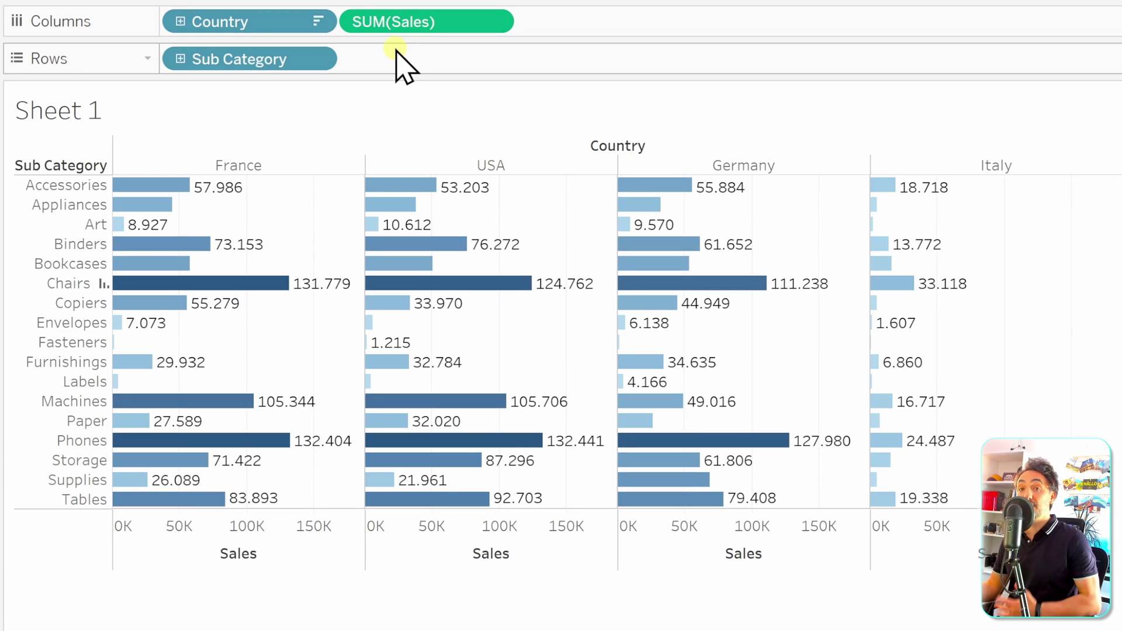
click(100, 284)
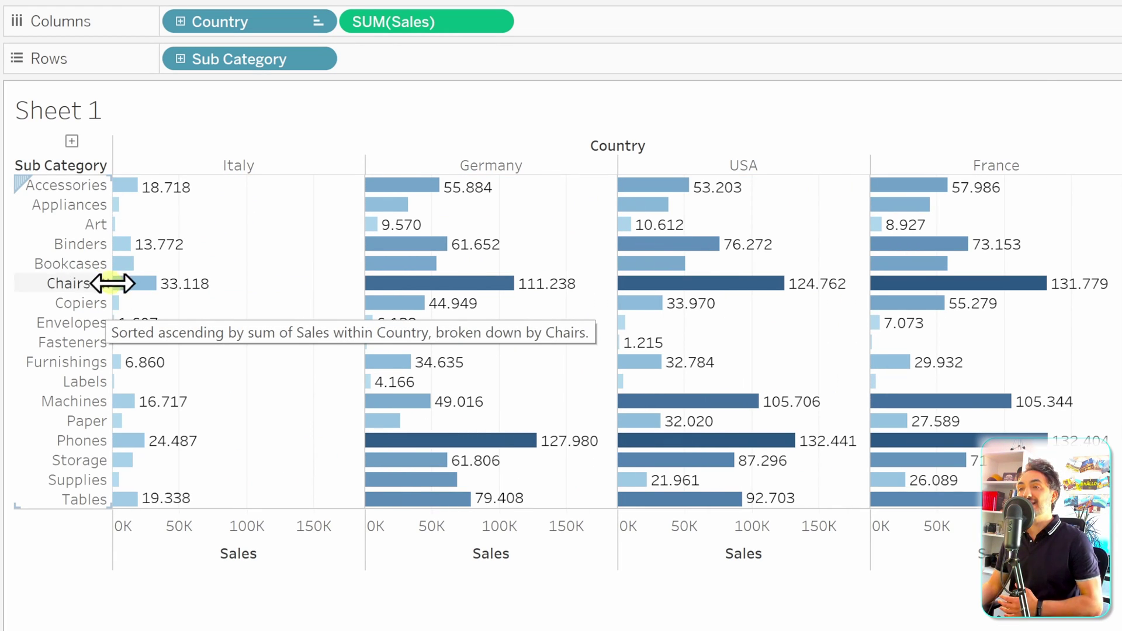
mouse_move(129, 292)
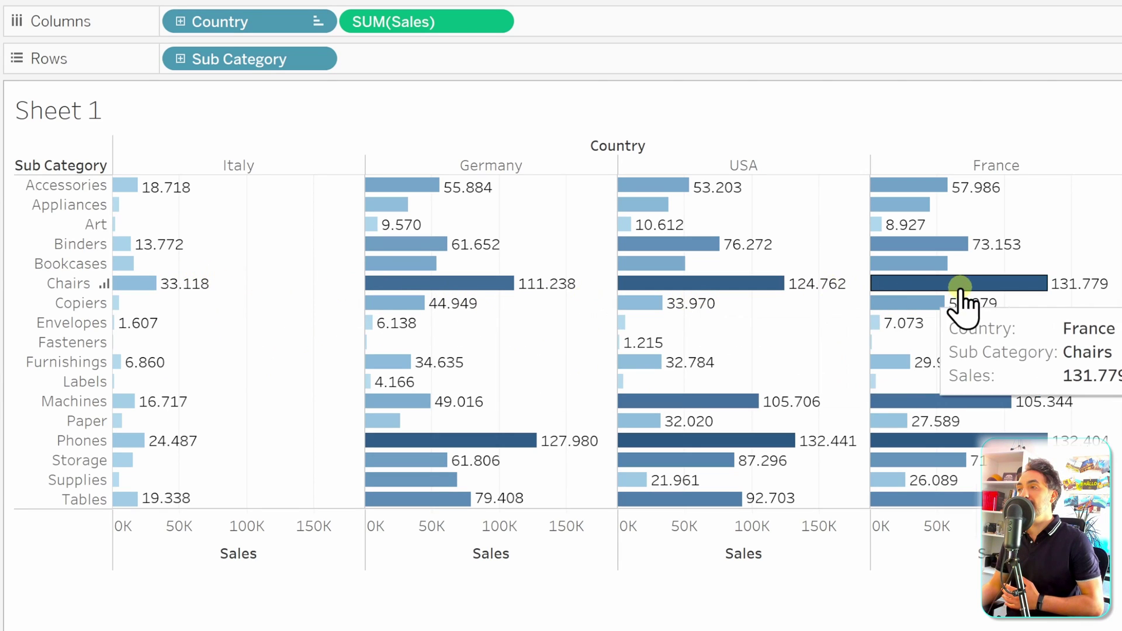
mouse_move(1006, 286)
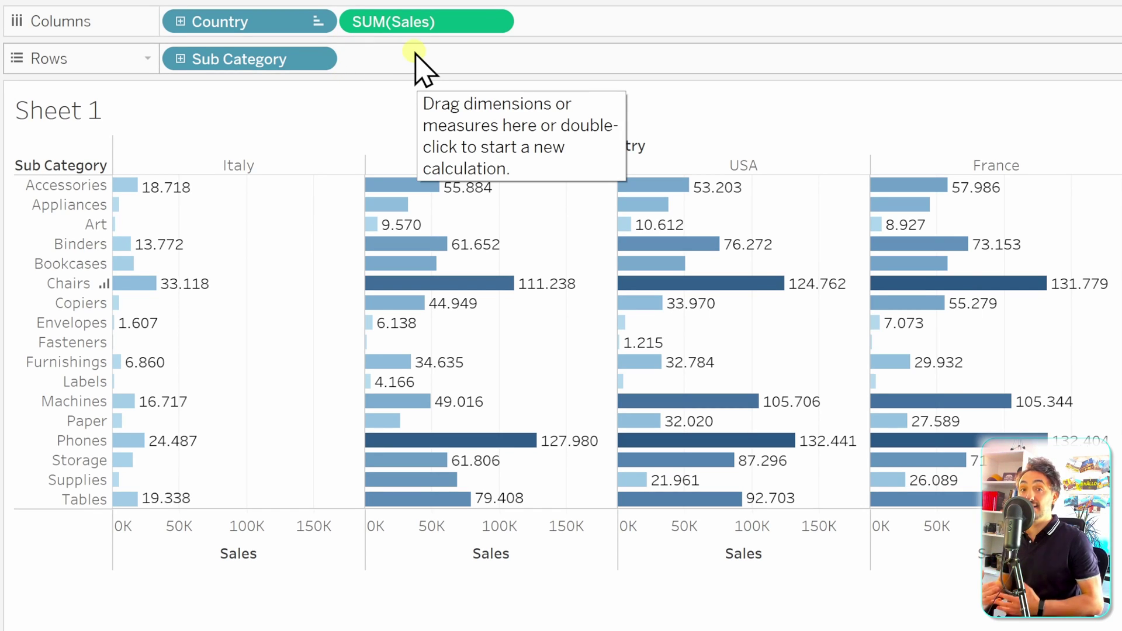
click(104, 284)
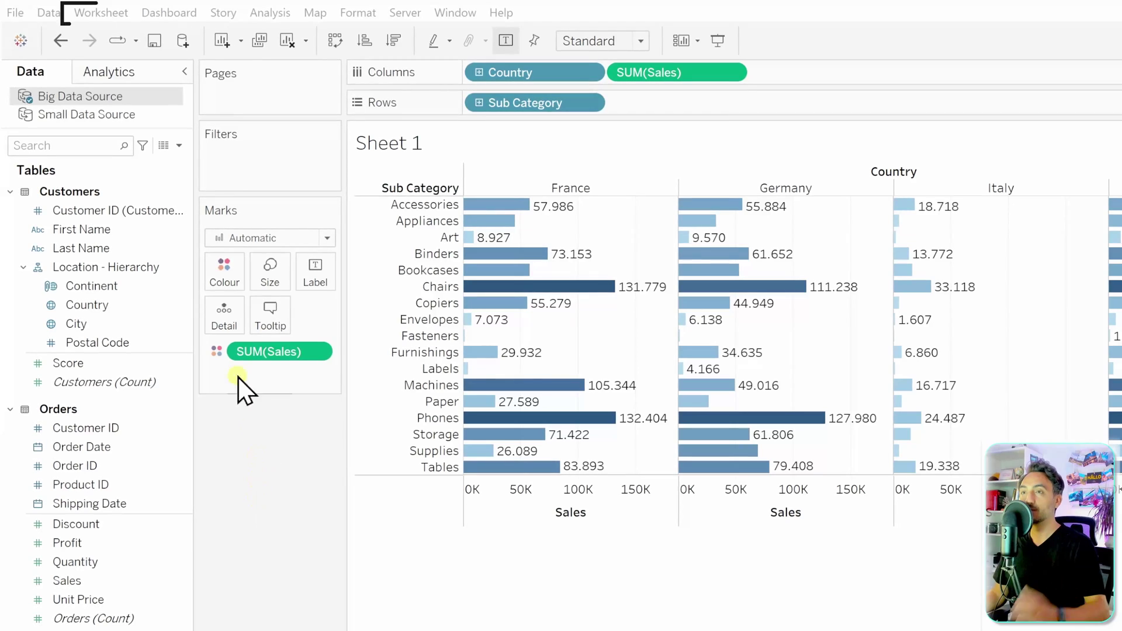
Turn off the worksheet's sort controls and check the France Sales axis and Sub Category header for sort icons
click(113, 14)
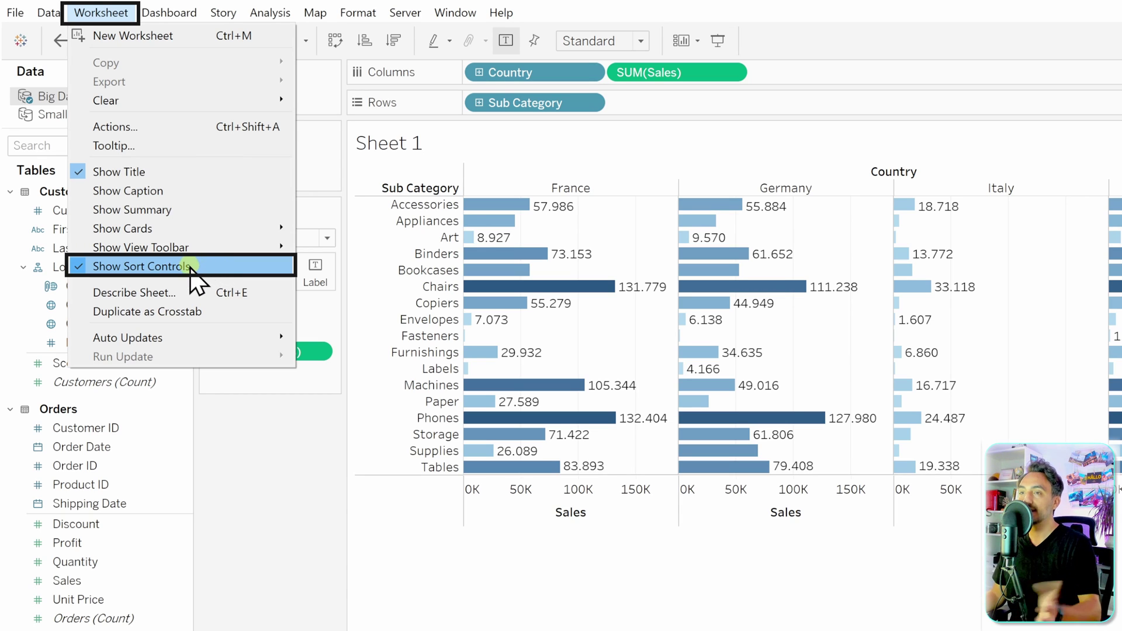
click(158, 267)
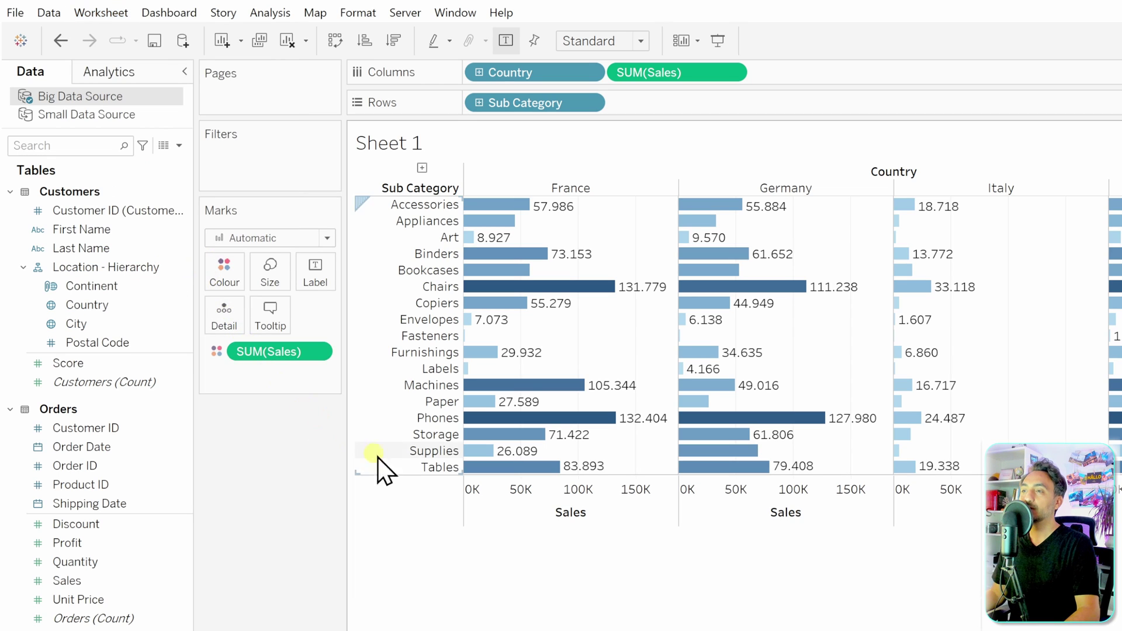
click(624, 523)
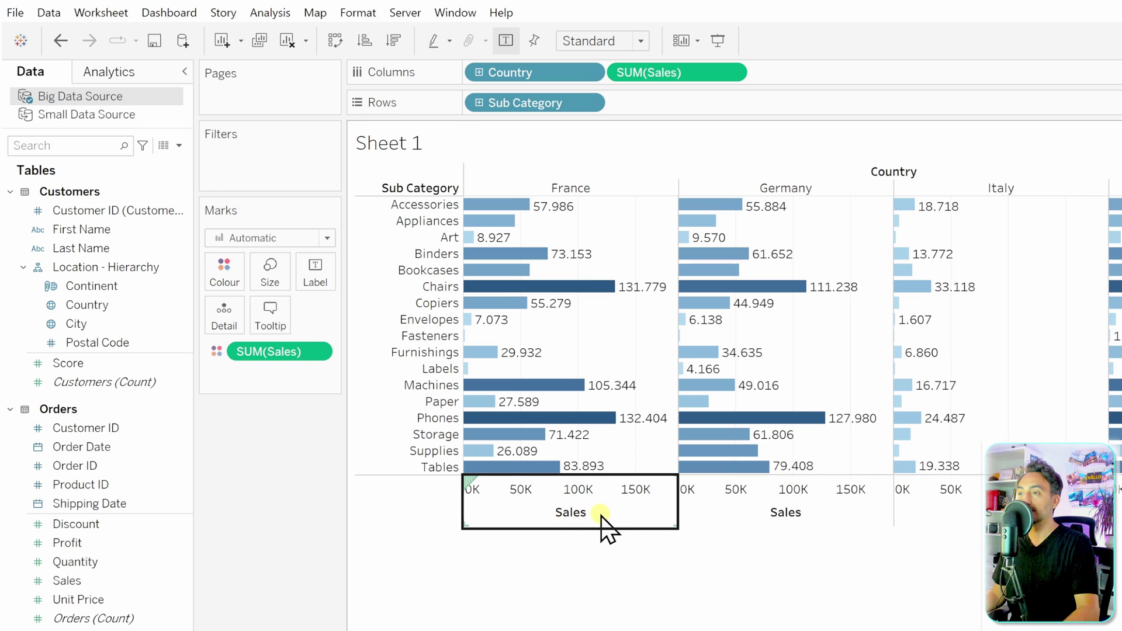
click(429, 191)
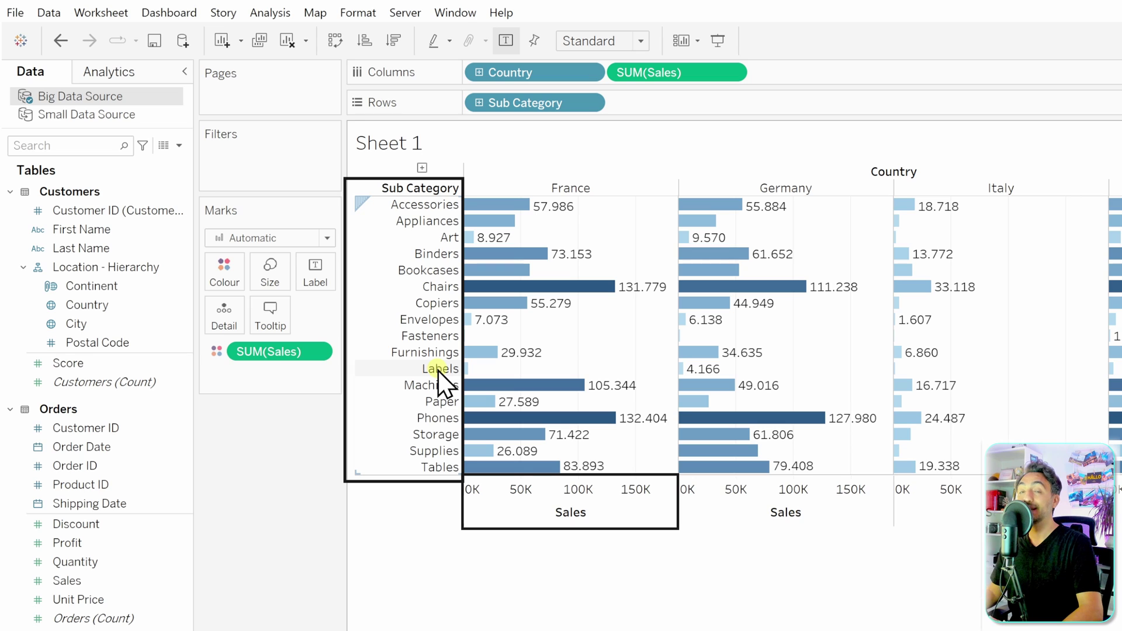
key(Escape)
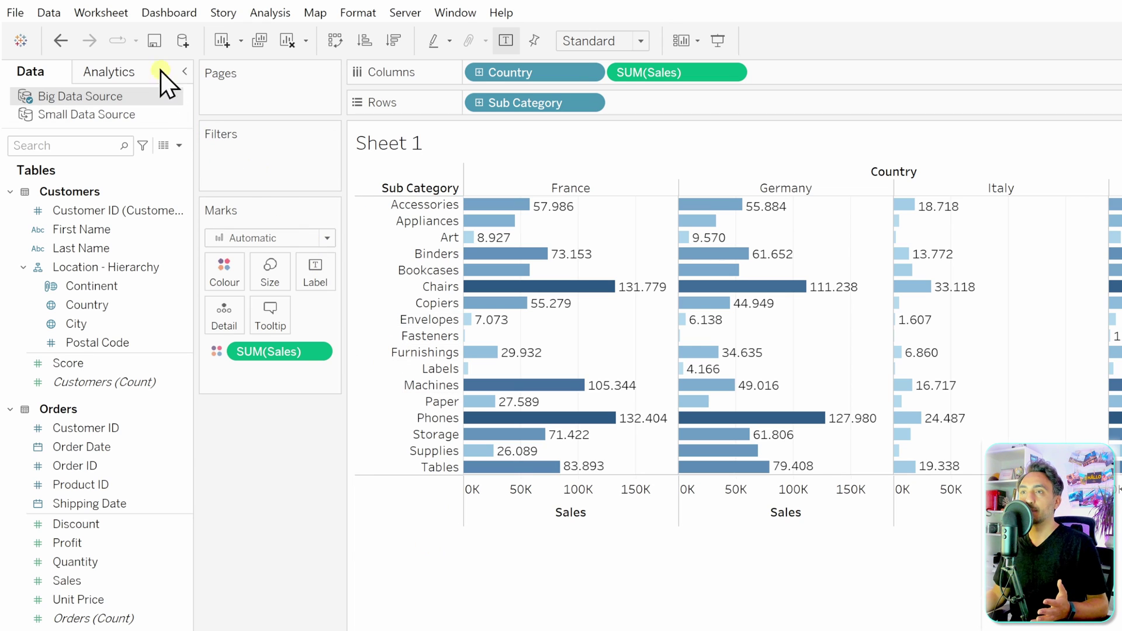
Turn the worksheet's sort controls back on
click(121, 15)
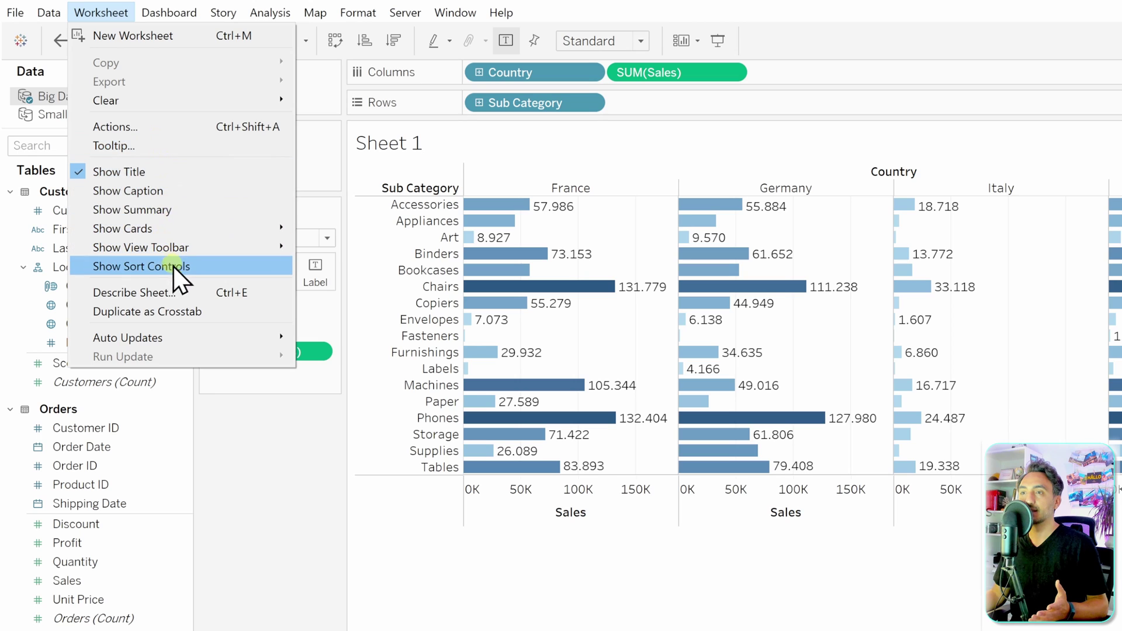
click(189, 267)
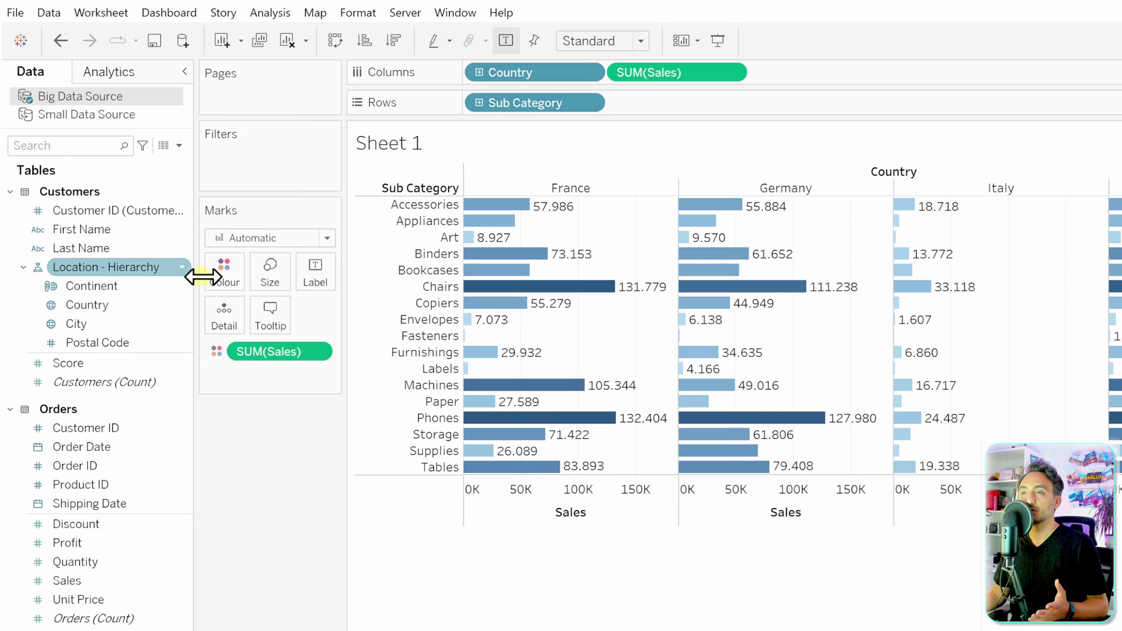
Sort the Country field in ascending order by Sales
mouse_move(477, 511)
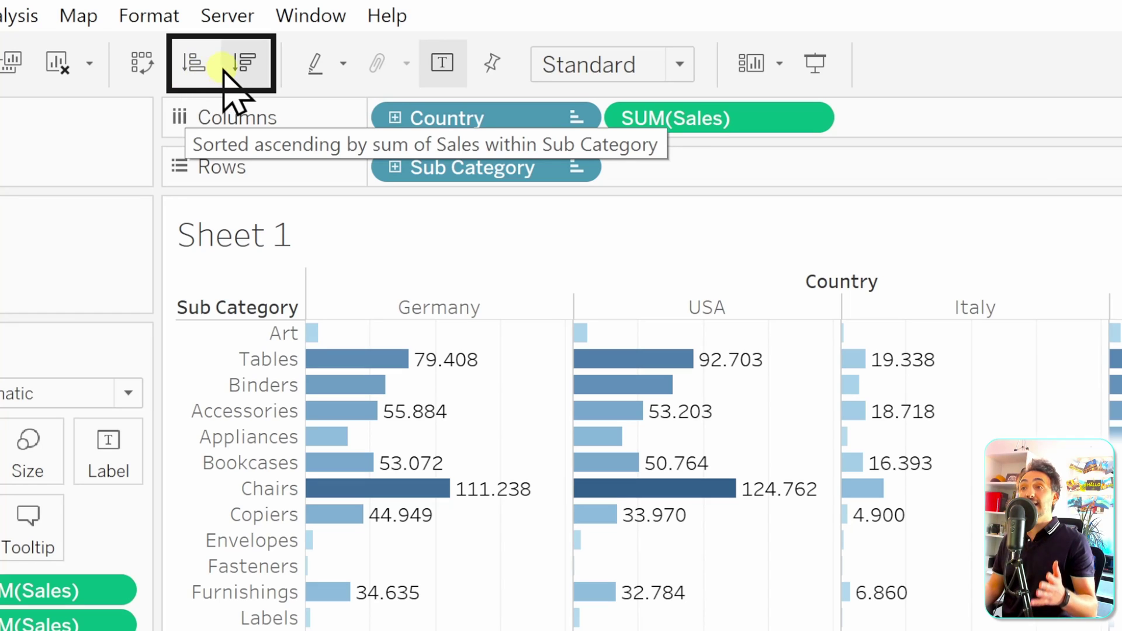
click(475, 118)
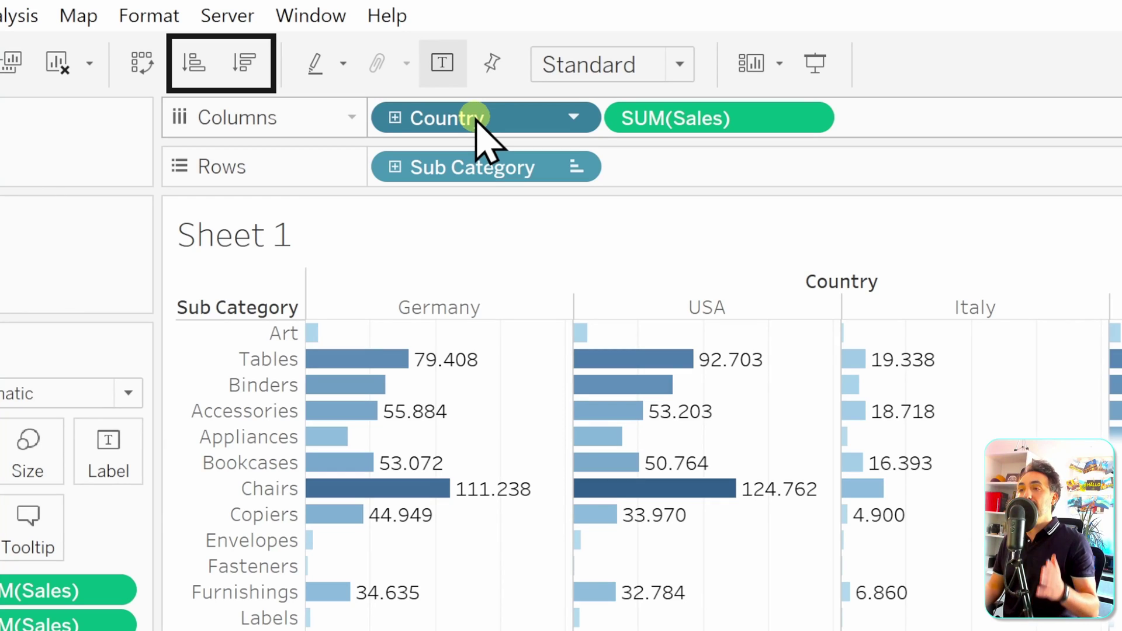
click(194, 63)
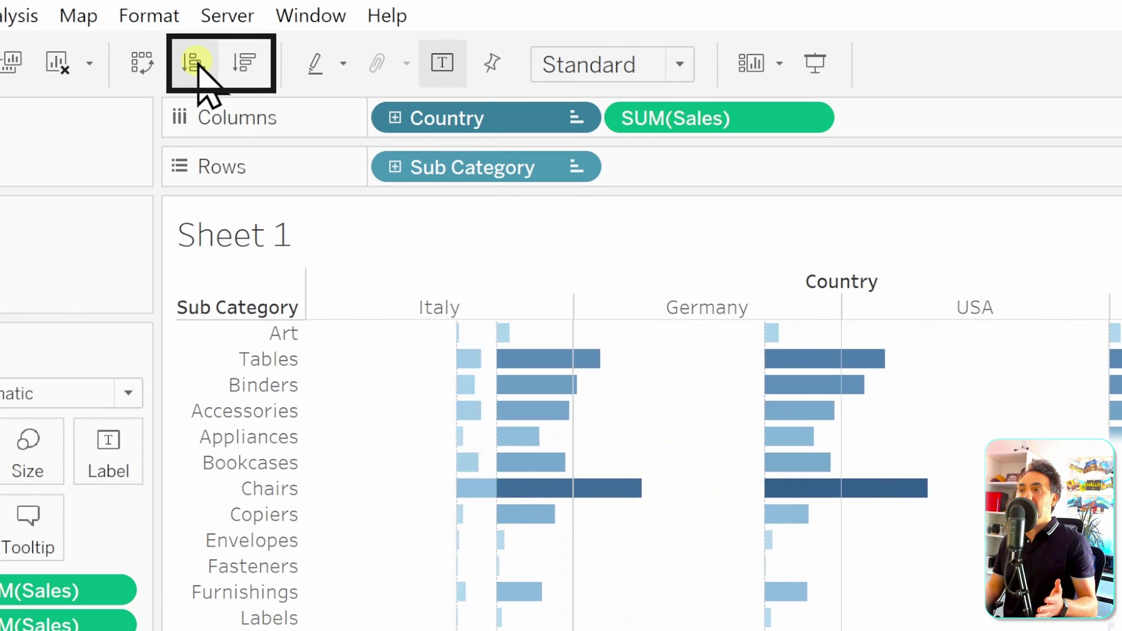
click(865, 377)
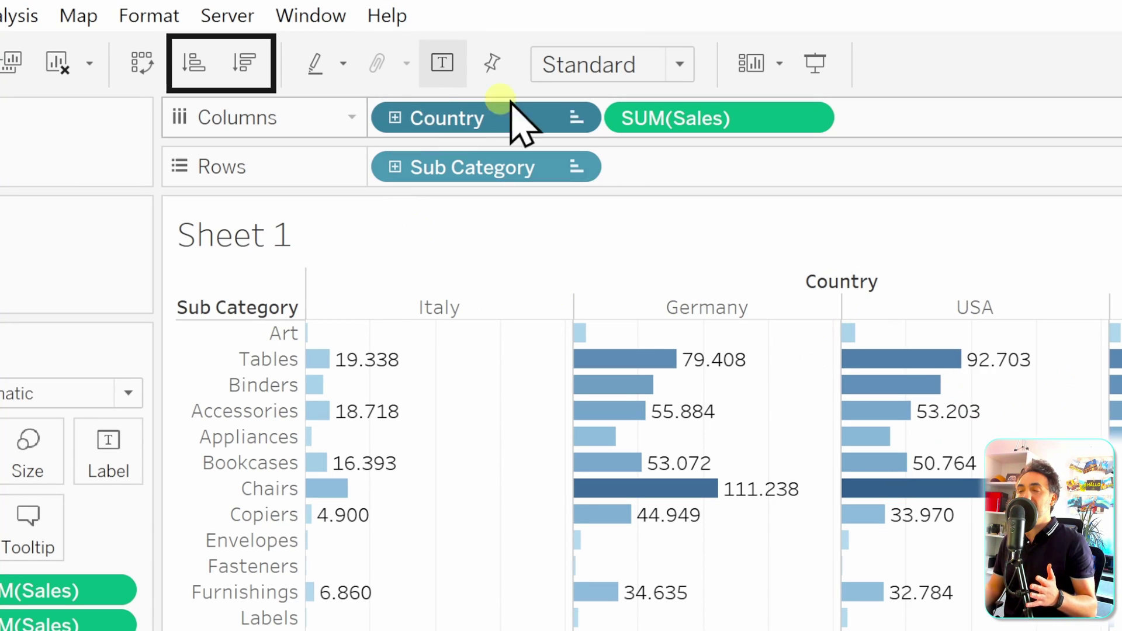
Sort the Sub Category field by Sales in ascending and descending order, and clear the sort
click(477, 181)
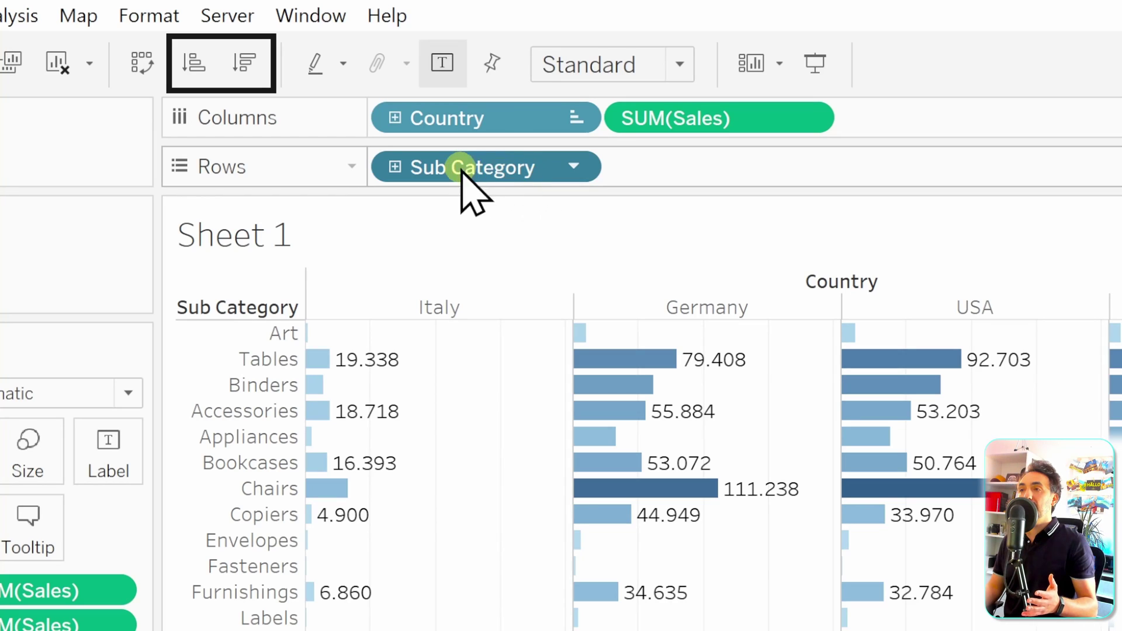
click(211, 73)
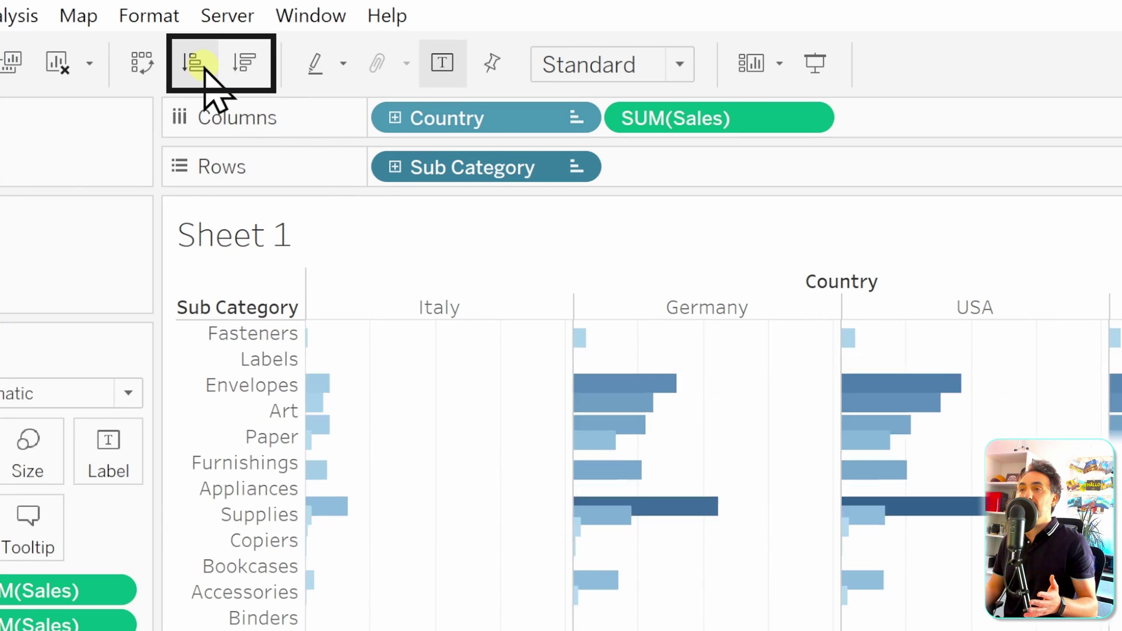
click(247, 68)
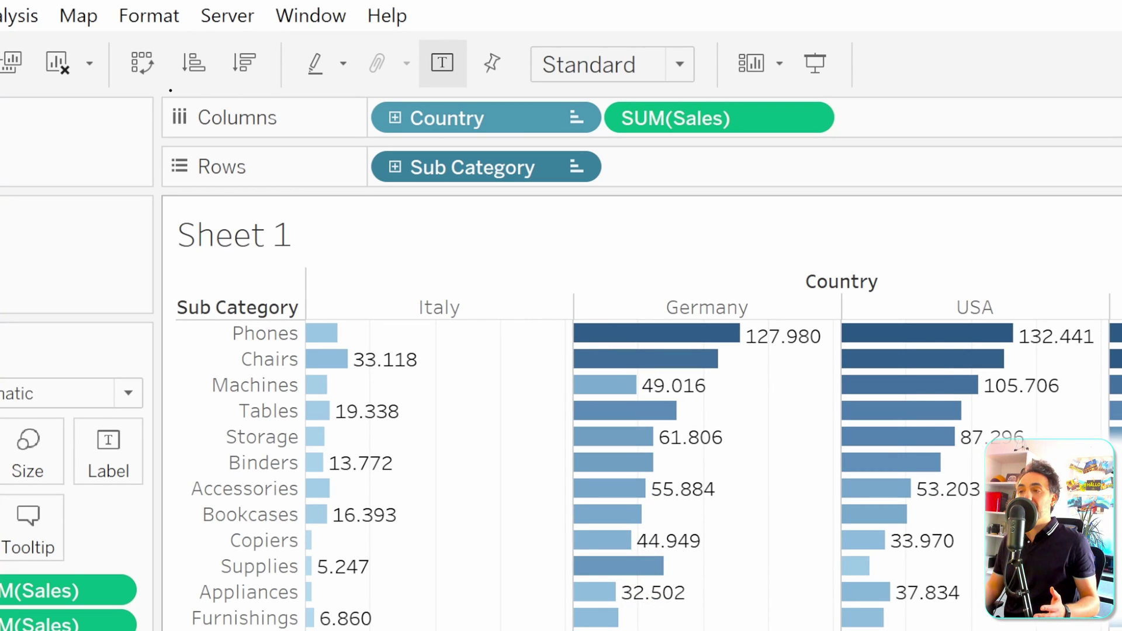
click(246, 63)
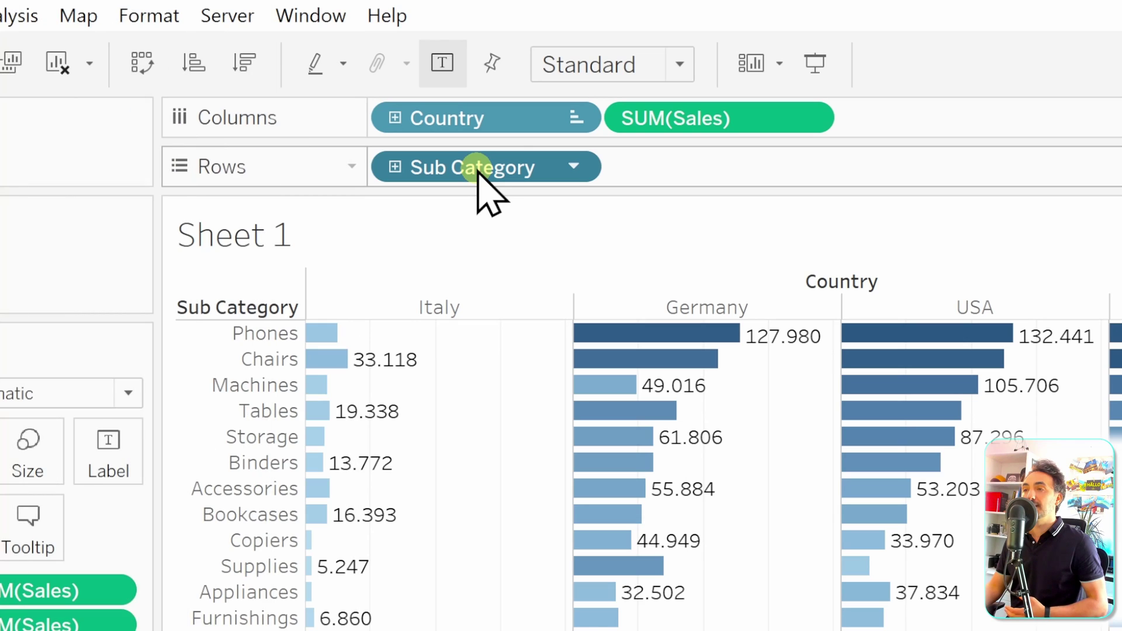
right_click(466, 169)
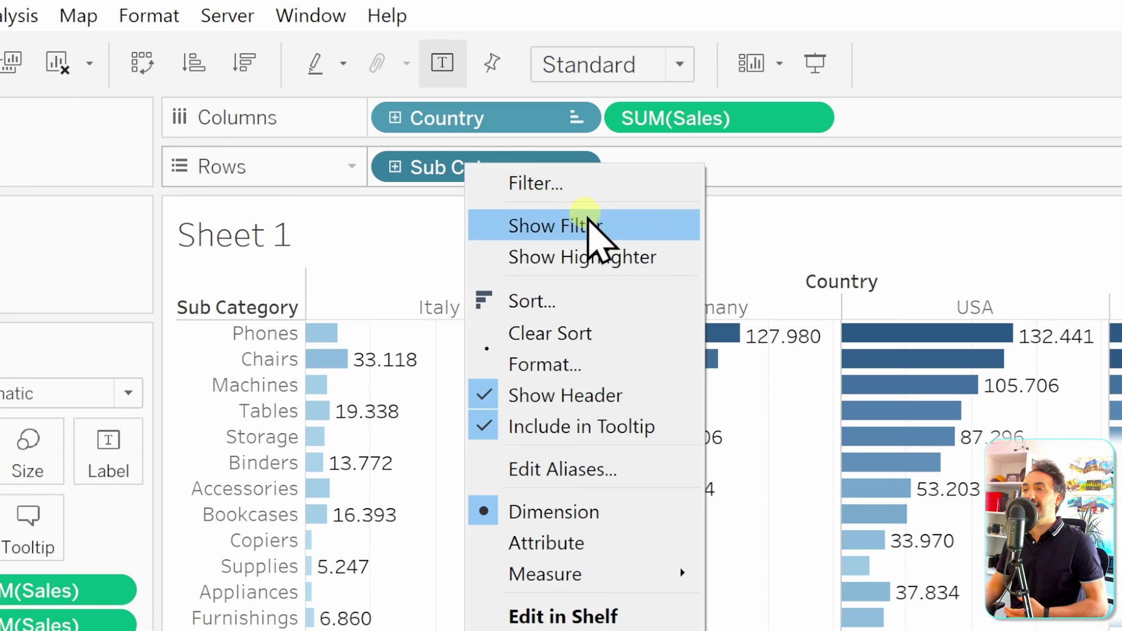
click(603, 336)
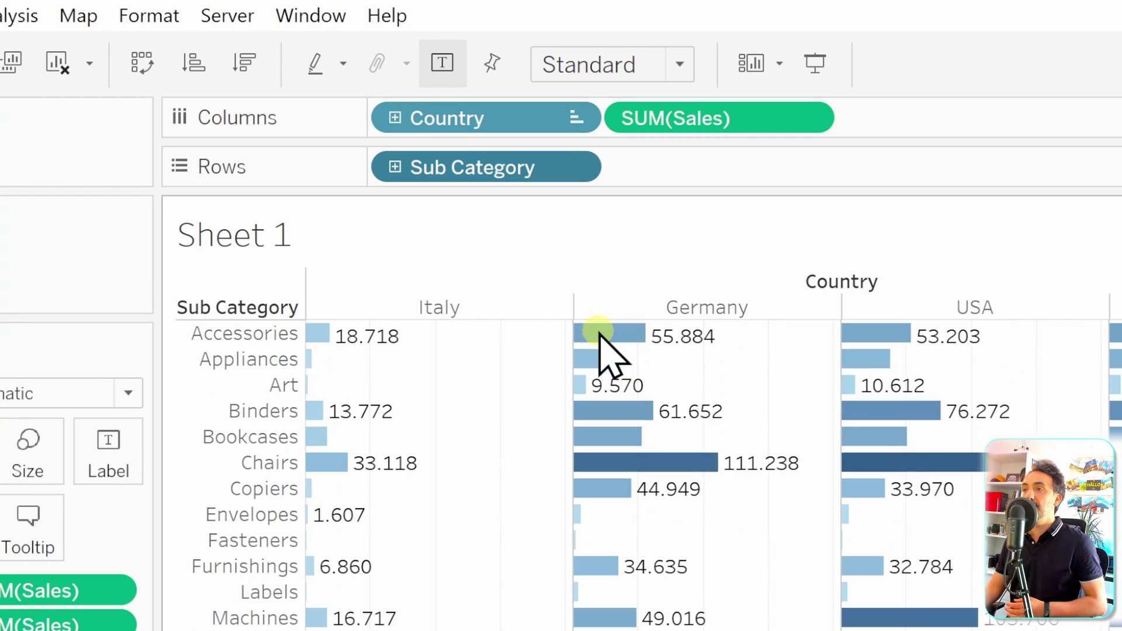
Open the sort settings of Sub Category, move them off the chart, and sort by data source order, descending
right_click(471, 166)
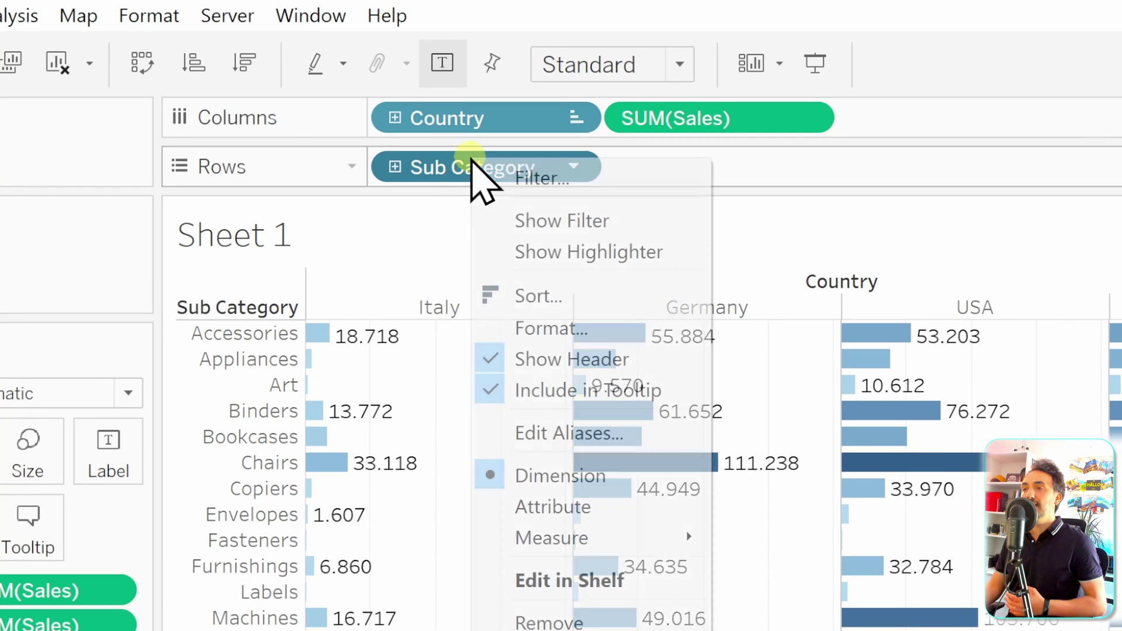
click(564, 292)
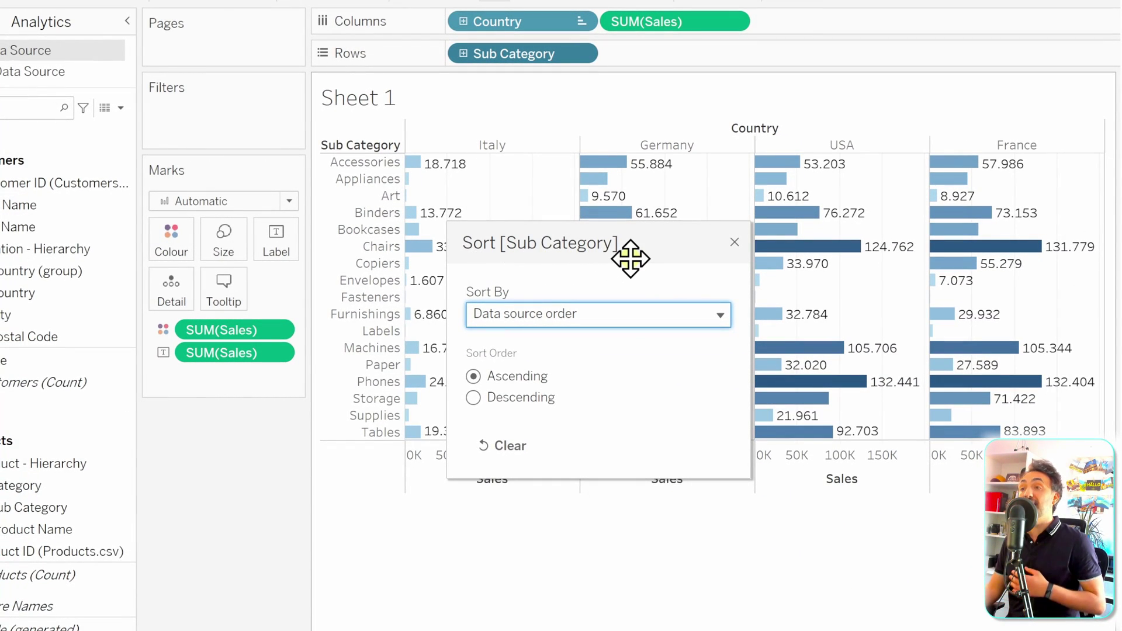
drag(657, 240, 220, 153)
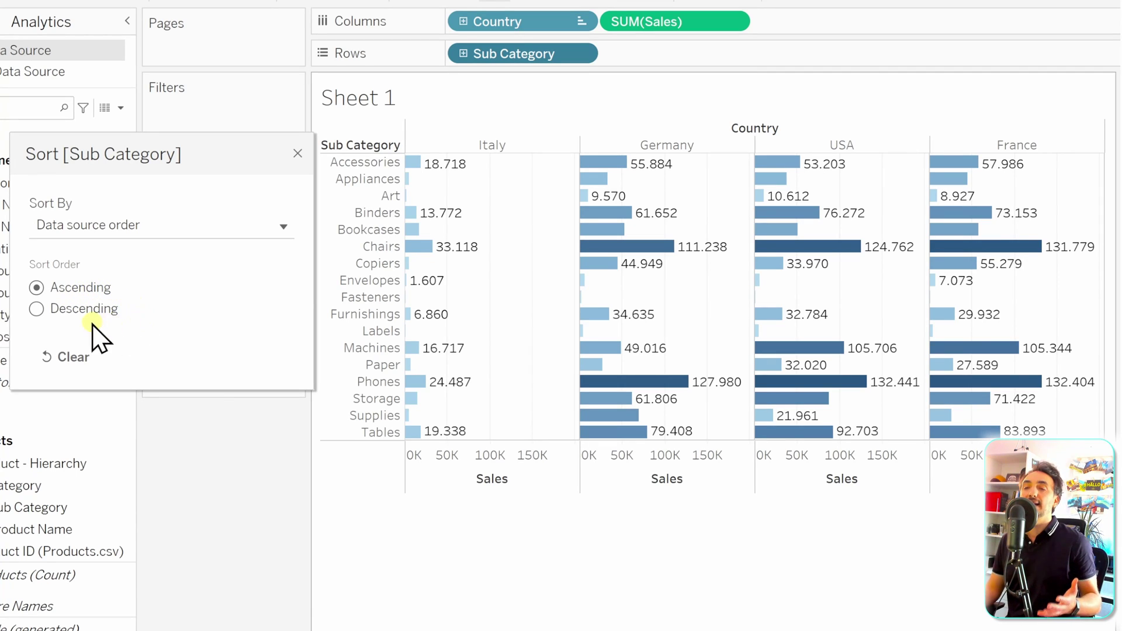
click(195, 232)
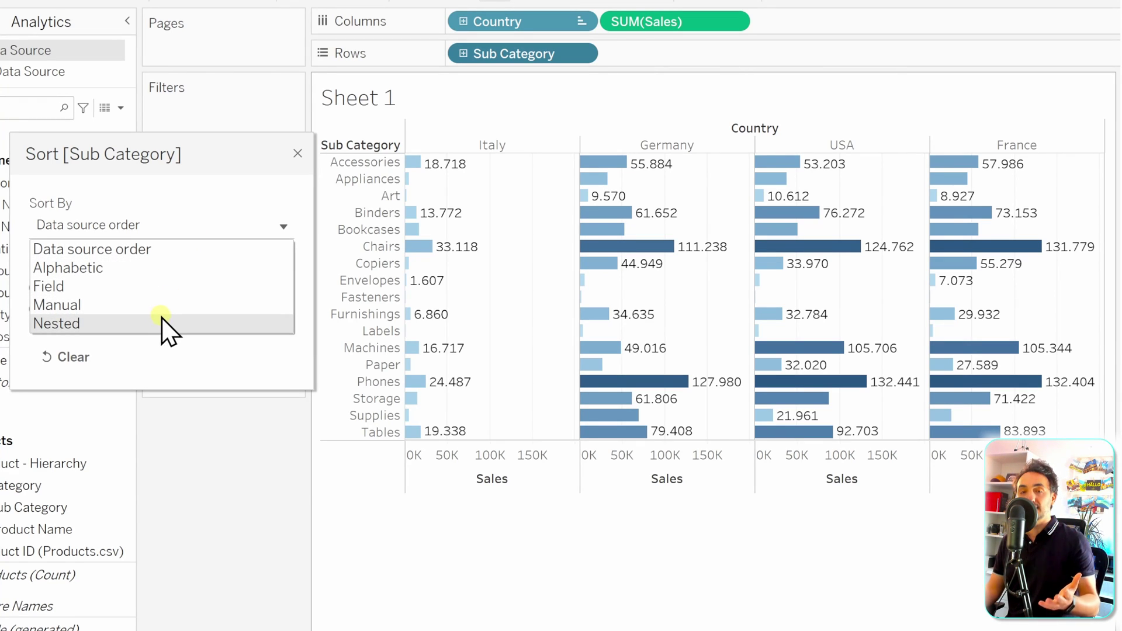
click(190, 254)
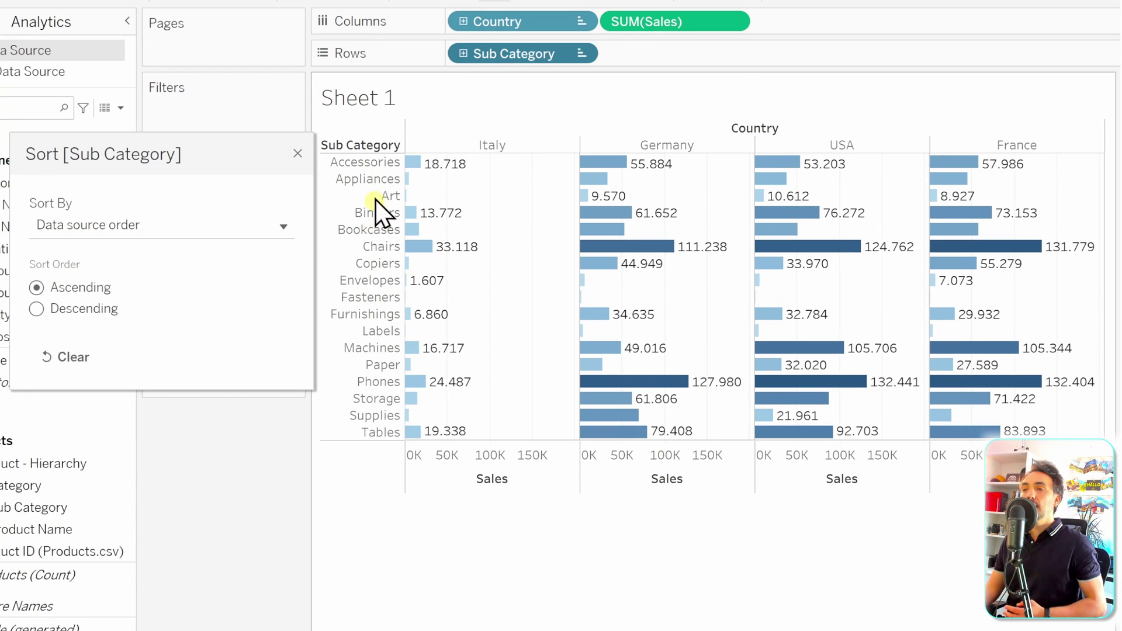
click(37, 310)
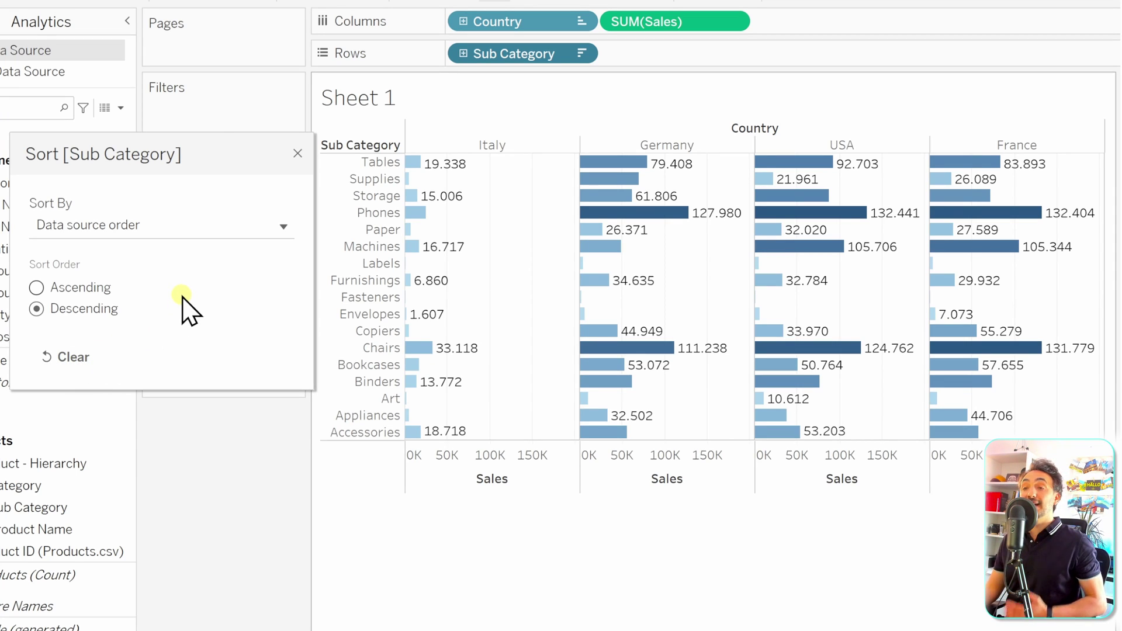
Switch the Sub Category sort to Alphabetic and set its order to Ascending
click(159, 225)
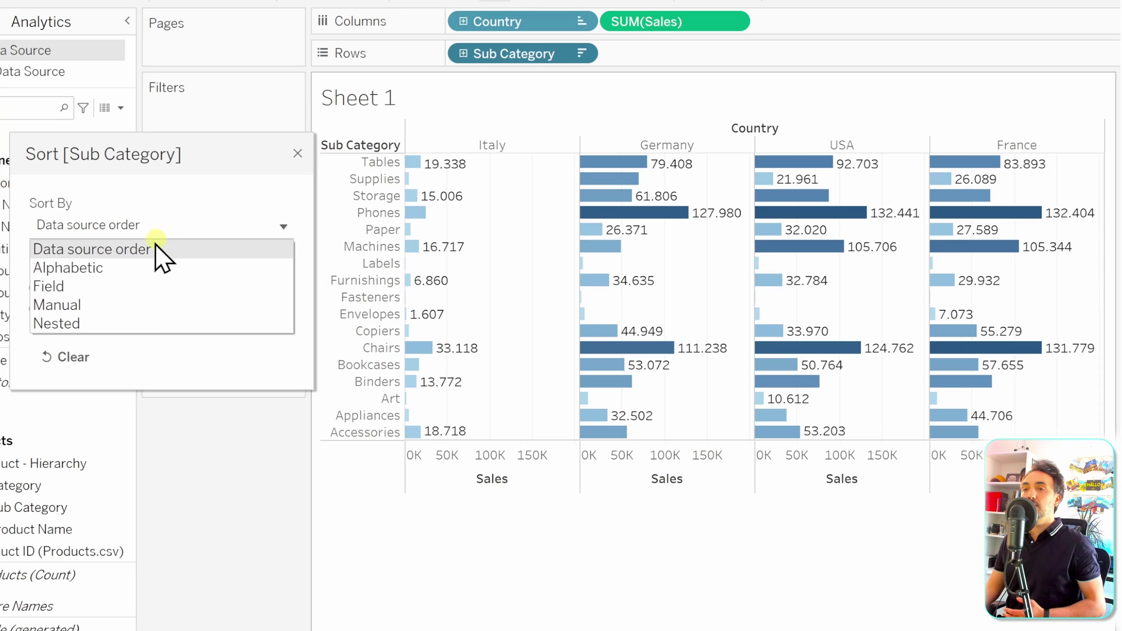
click(95, 271)
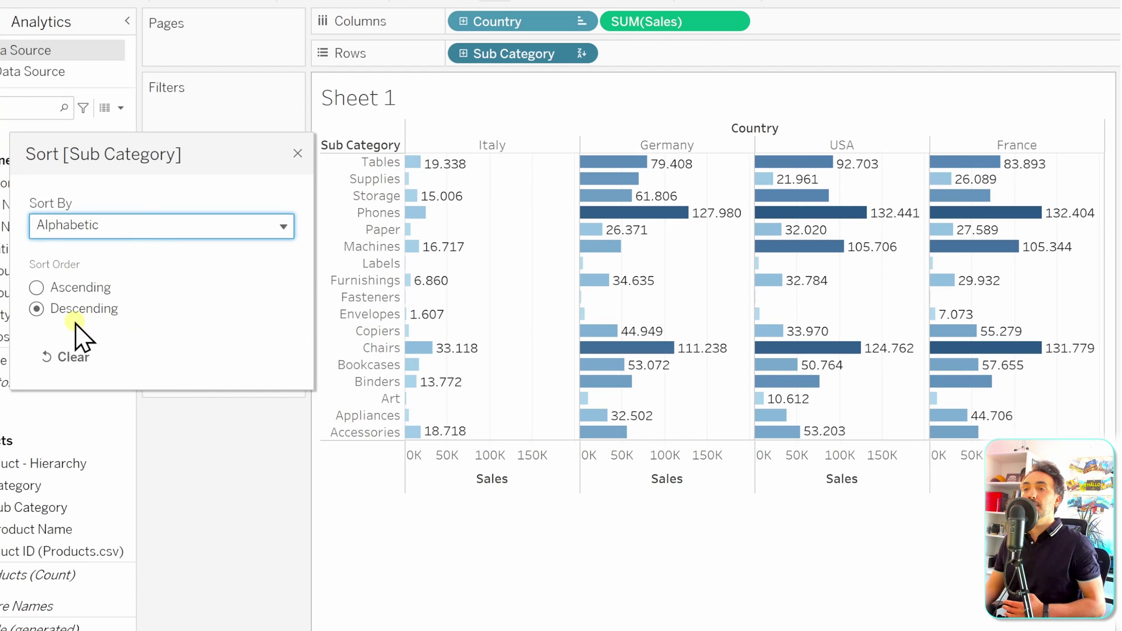
click(81, 288)
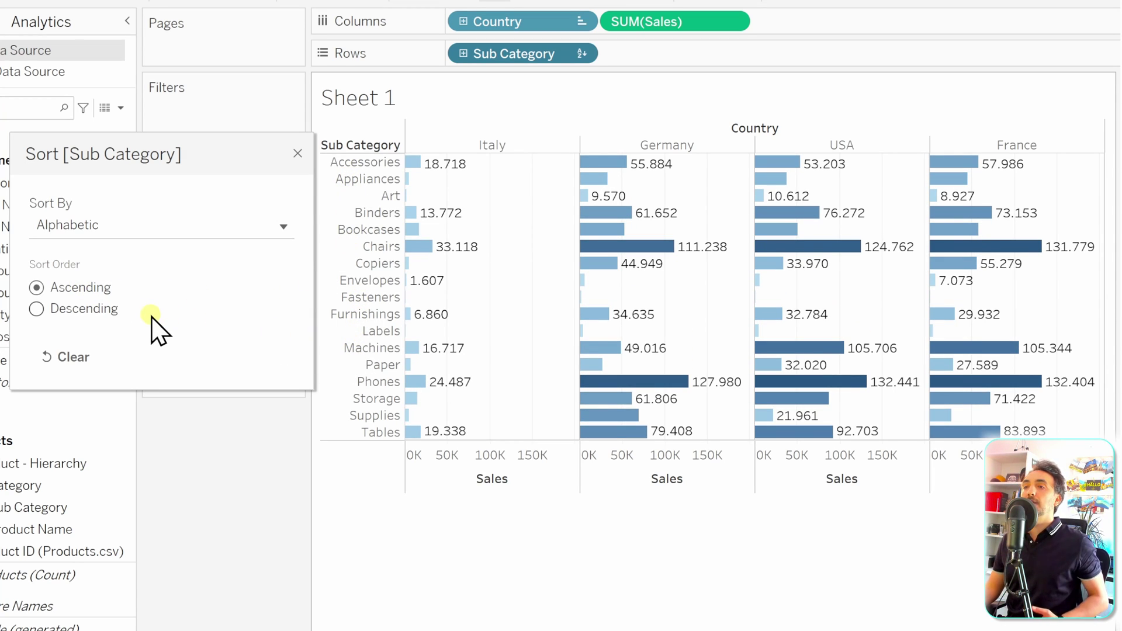
Sort Sub Category by field, changing the field name from Sales to Customer ID with the Count aggregation
click(157, 224)
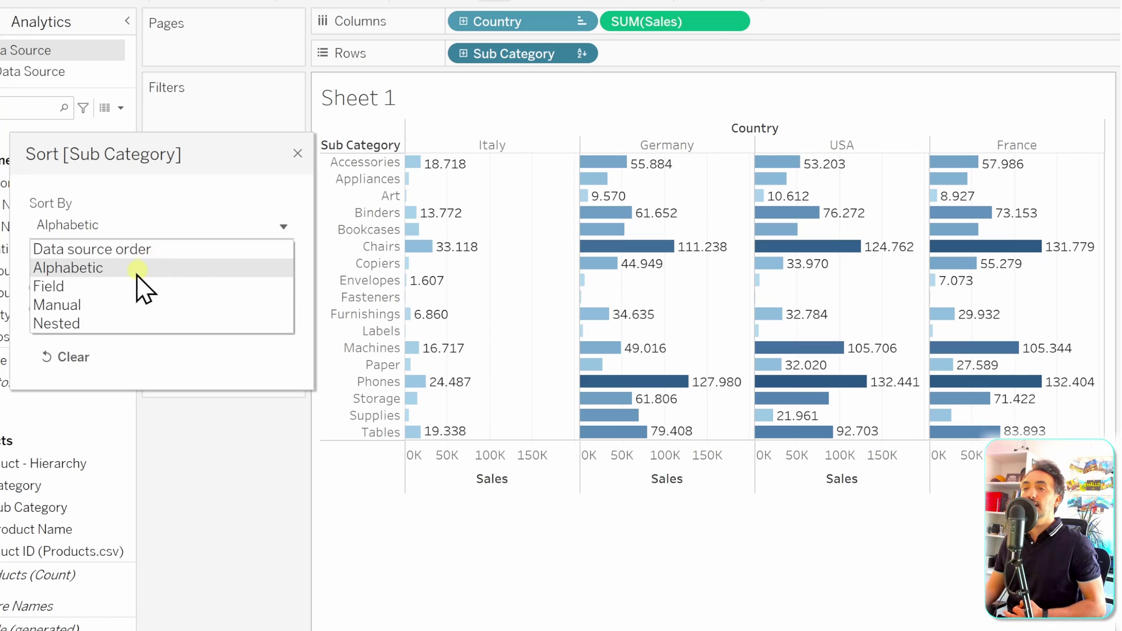
click(138, 288)
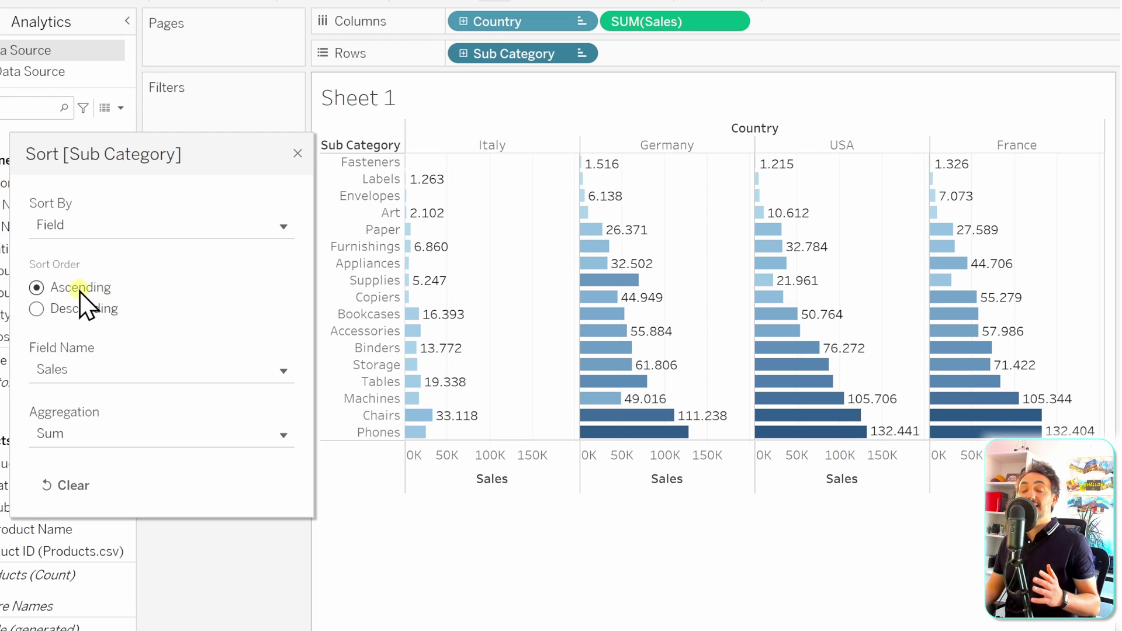
click(196, 374)
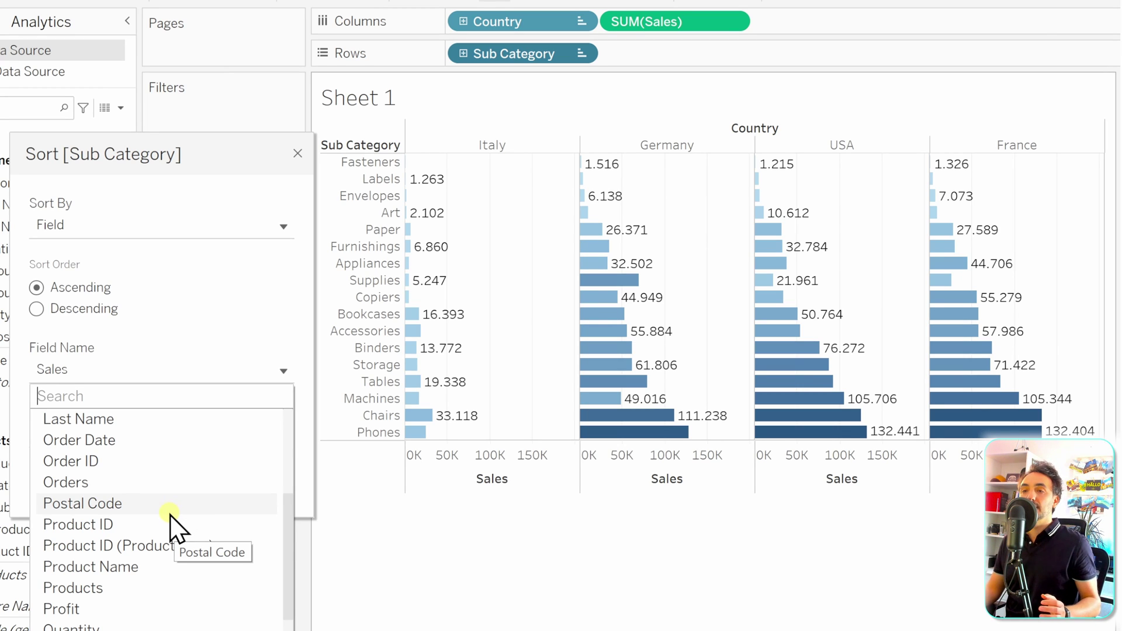
scroll(171, 514, up, 2)
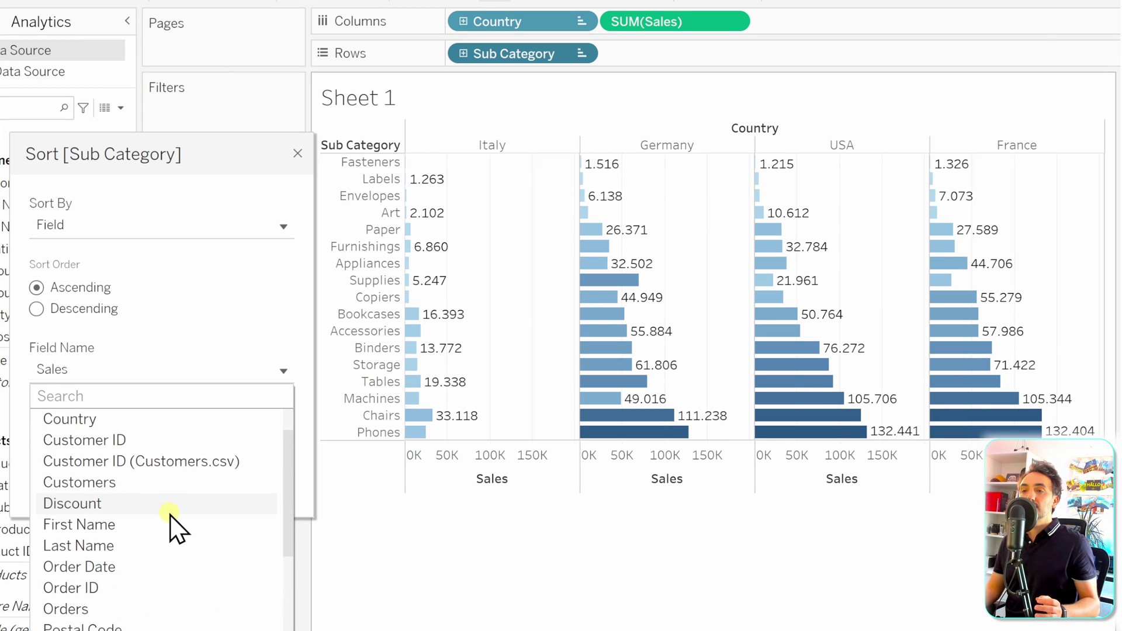
click(108, 442)
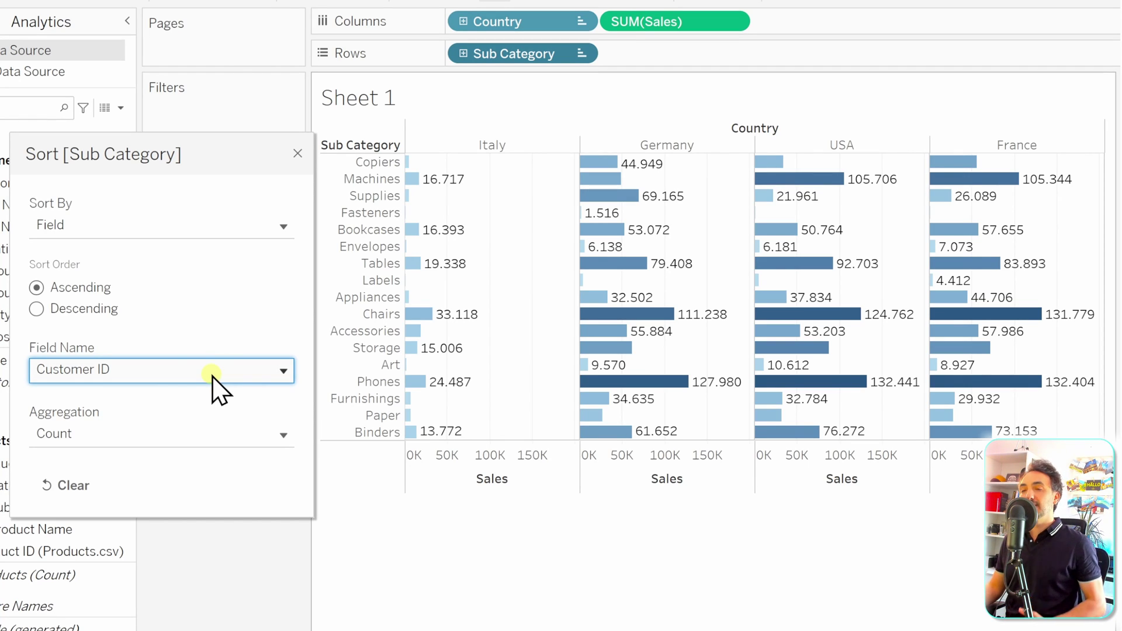
Switch the Sub Category sort to Manual and move Machines down four places to just below Envelopes
click(151, 224)
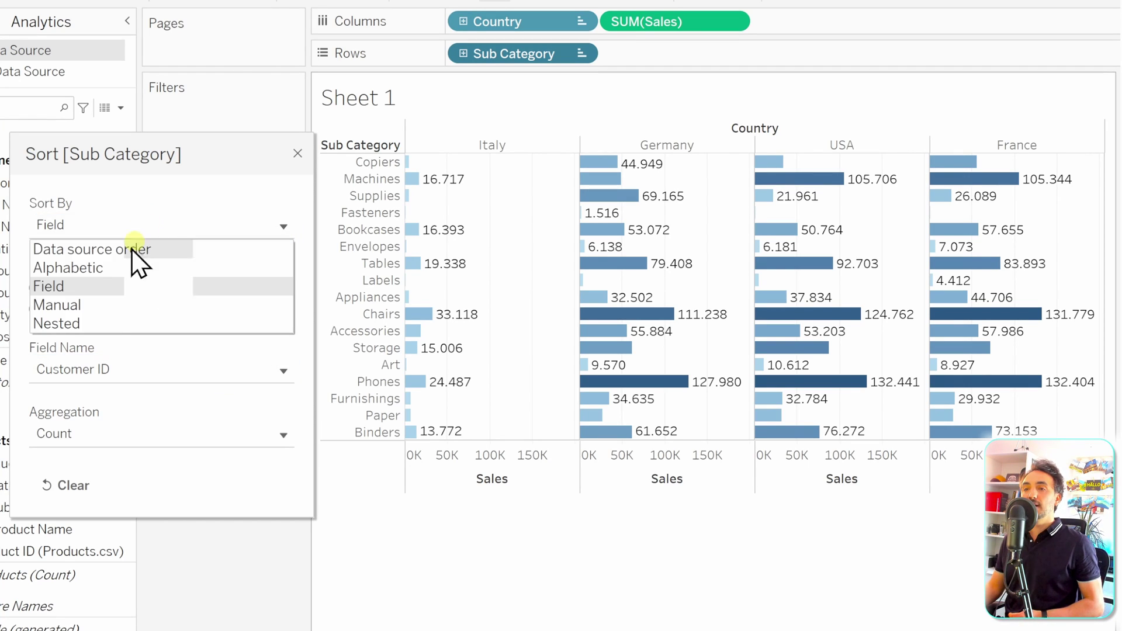
click(108, 306)
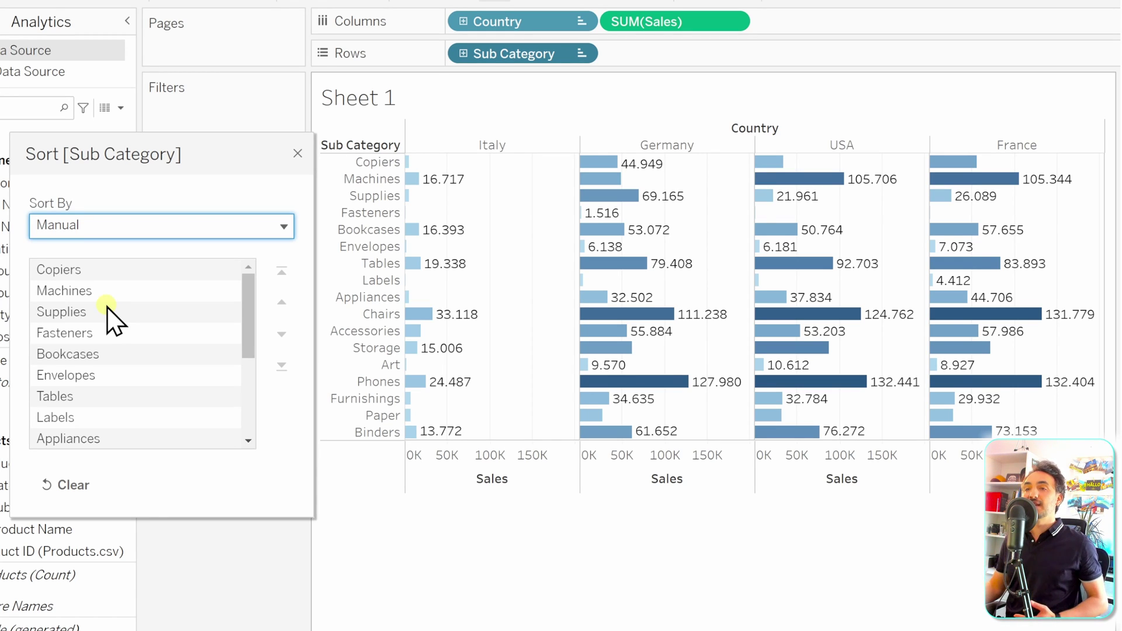
click(87, 291)
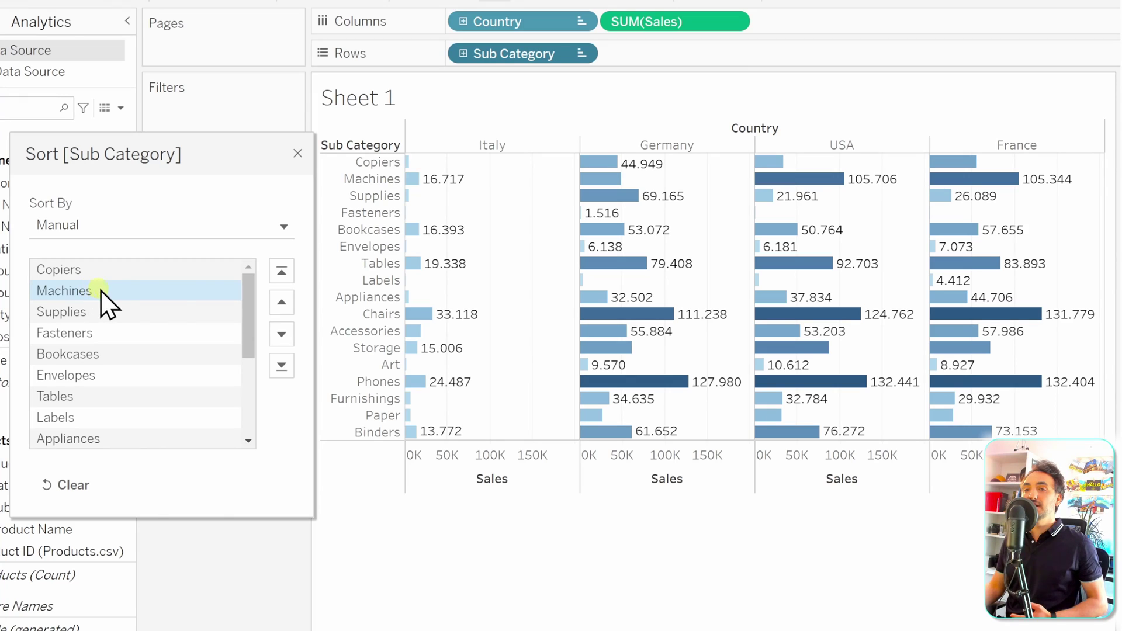
click(282, 335)
click(282, 335)
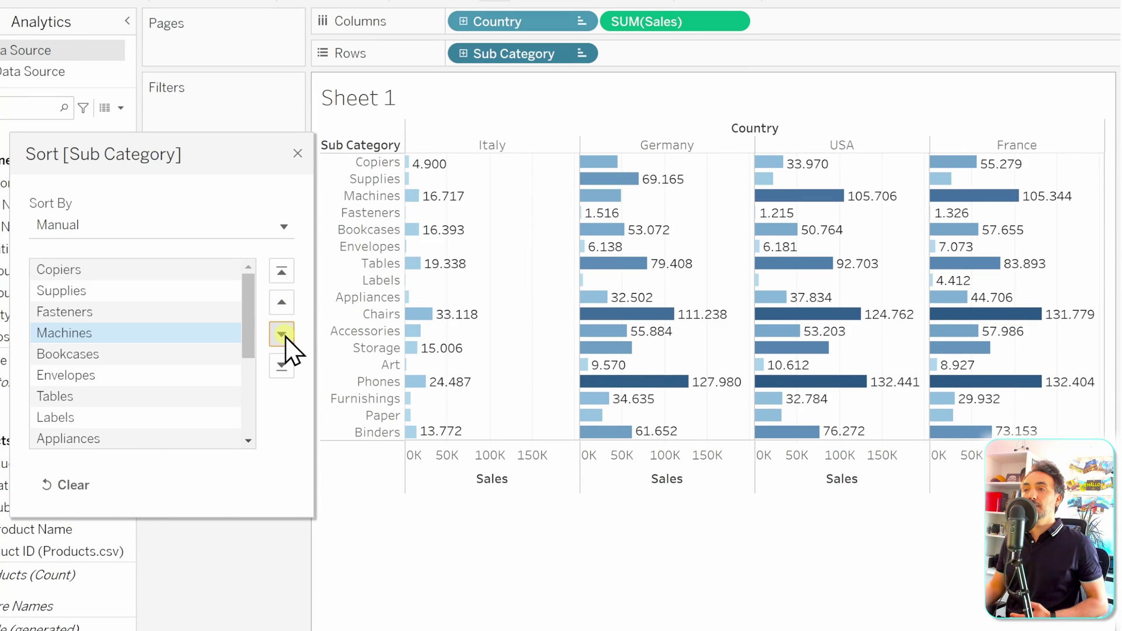
click(286, 338)
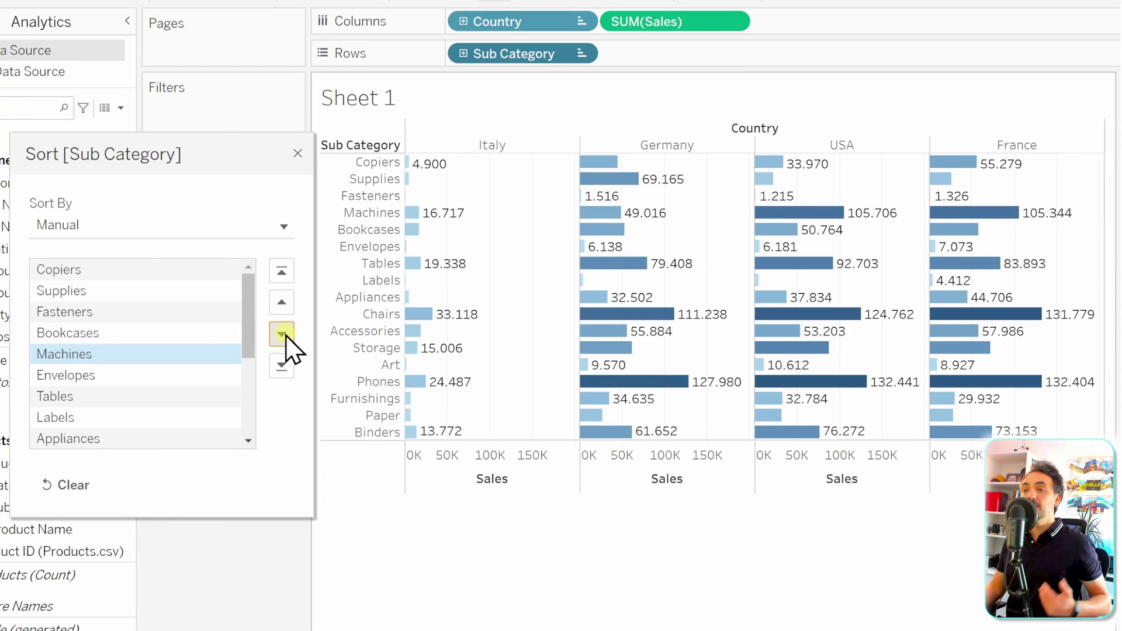
click(282, 335)
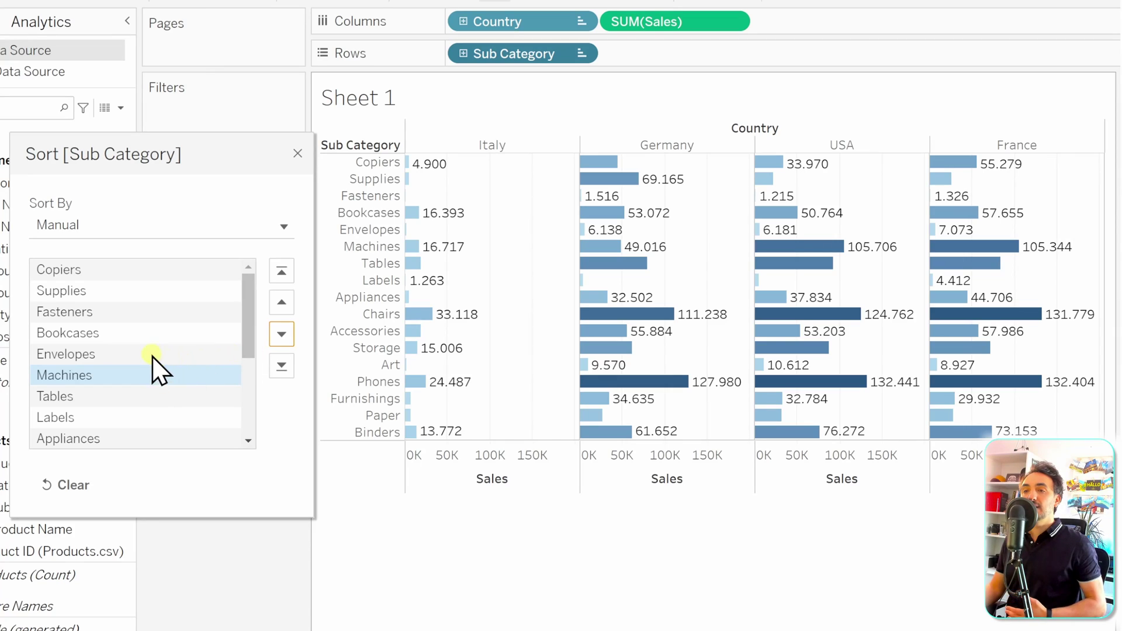
Move Tables up two places in the manual sort list, between Bookcases and Envelopes
click(131, 398)
click(282, 304)
click(282, 304)
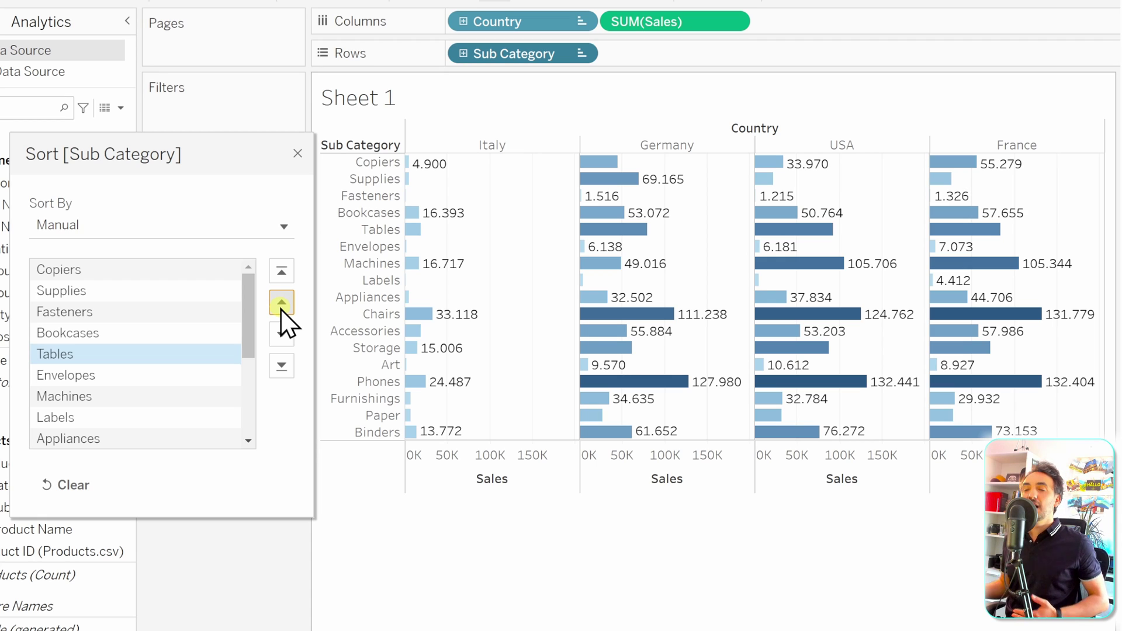
Set the Sub Category sort to Nested, ascending by the sum of Sales, and close the sort settings
click(235, 230)
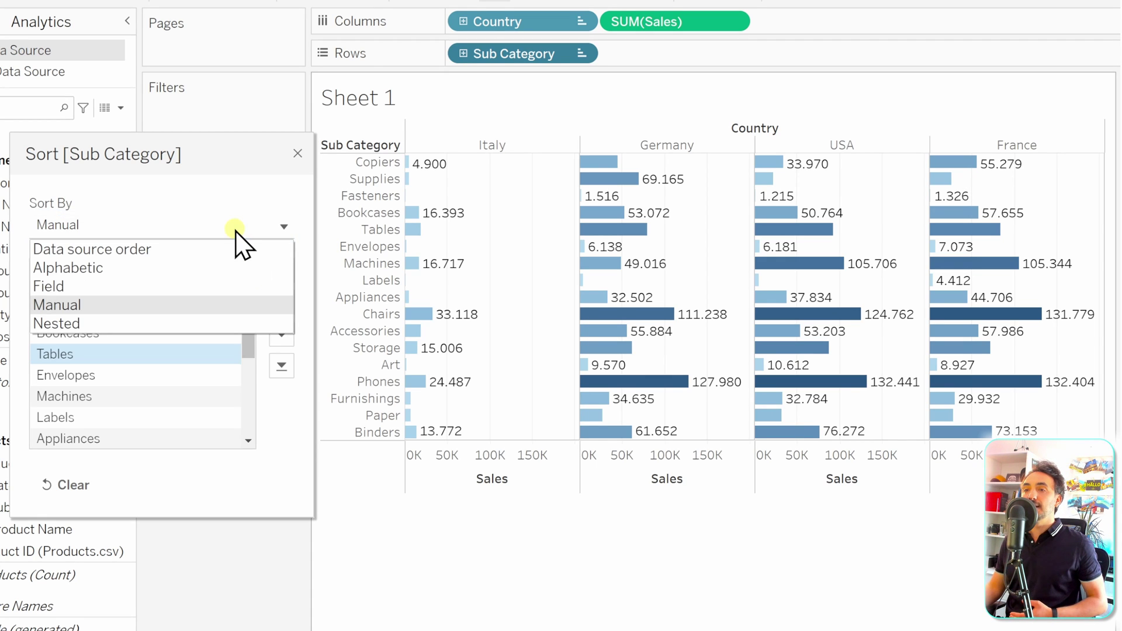
click(187, 324)
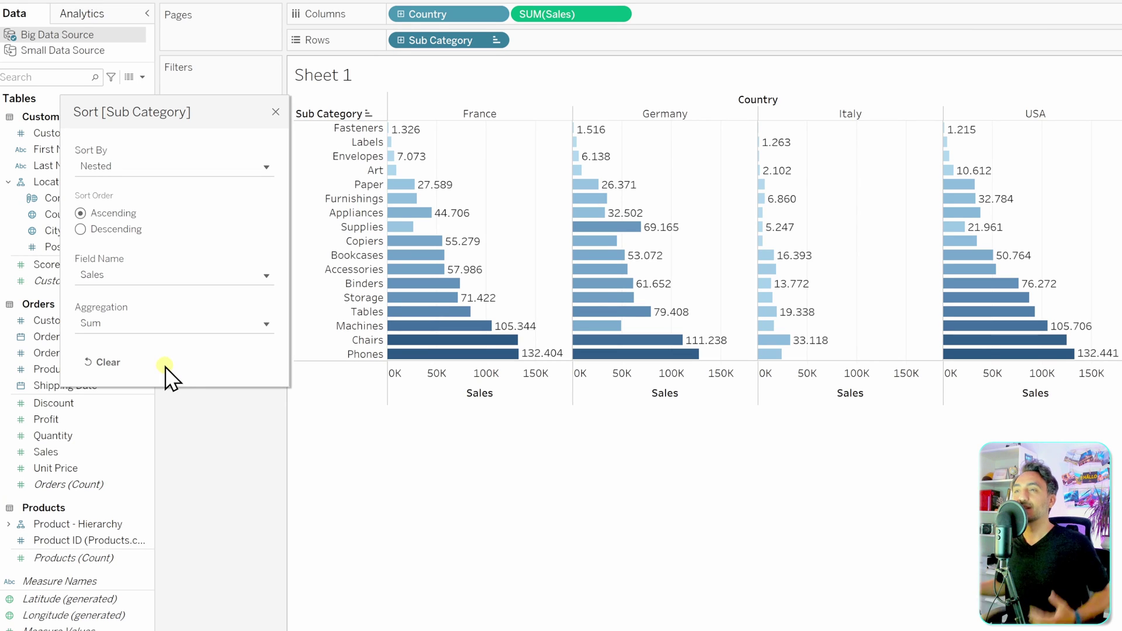
click(277, 112)
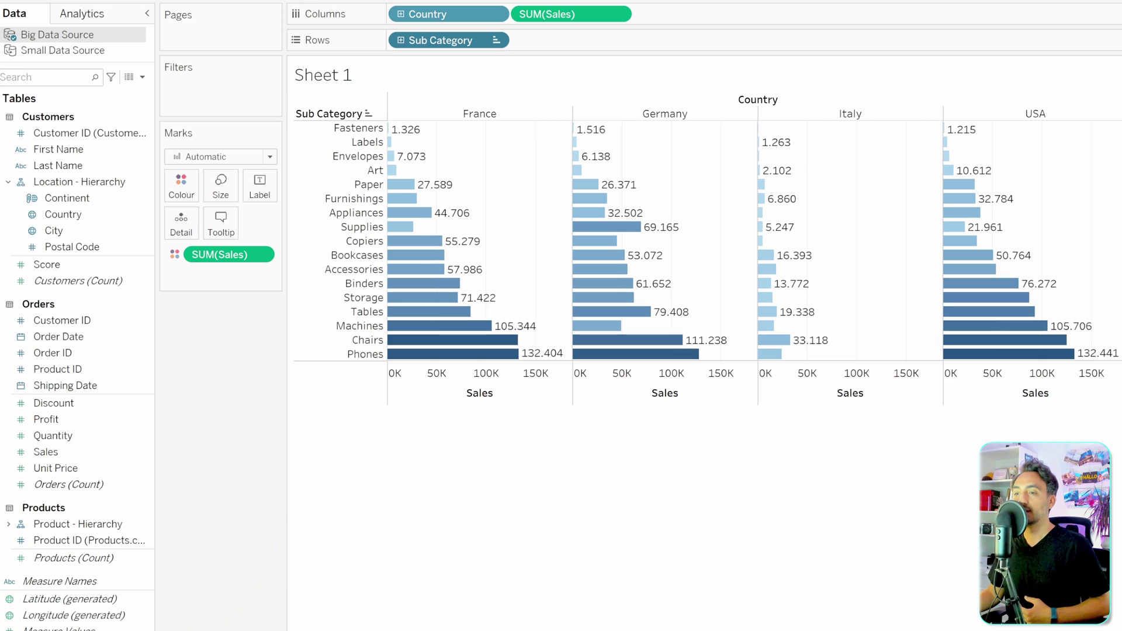
Create a new worksheet with Continent on the rows and Profit on the columns
key(ctrl+m)
drag(103, 200, 450, 42)
drag(50, 419, 450, 15)
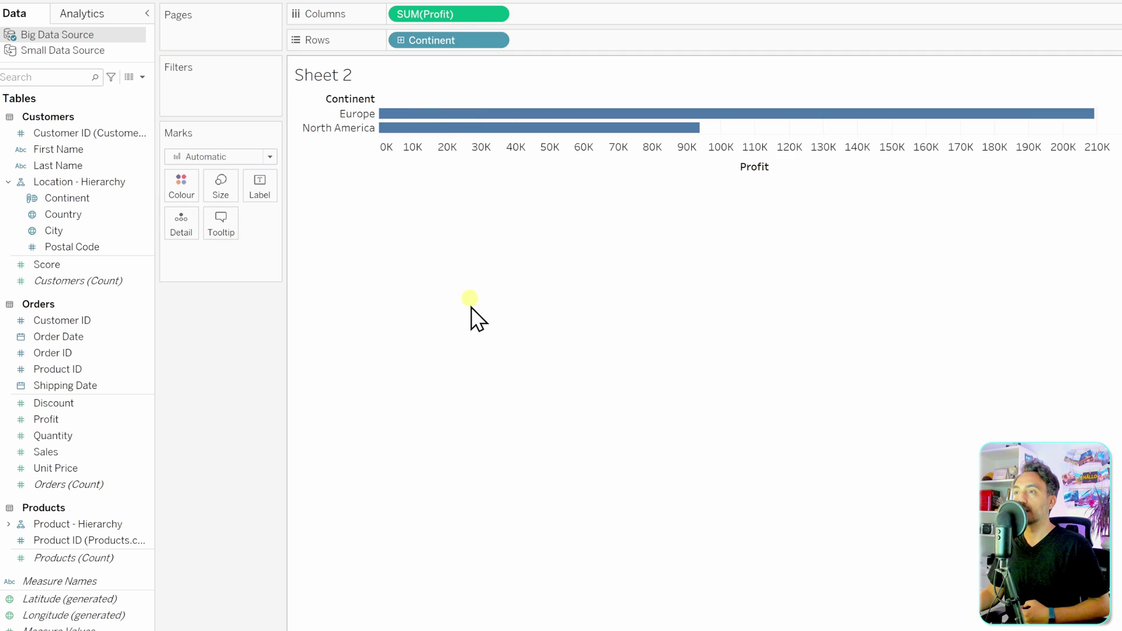
Show mark labels on the Profit by Continent bars
click(269, 196)
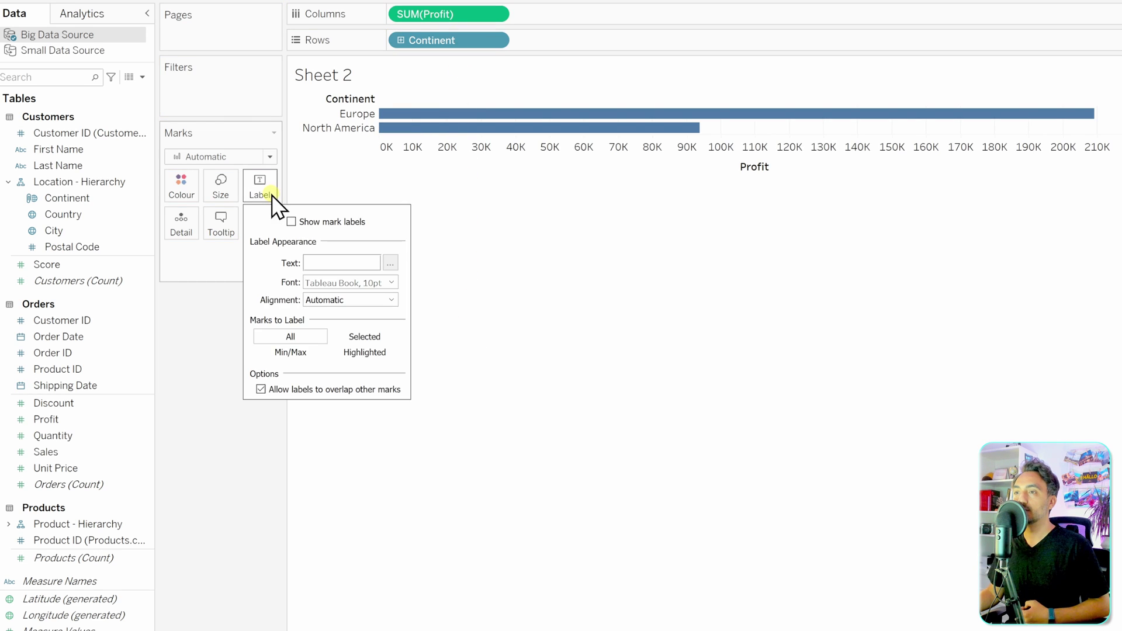
click(291, 222)
click(525, 233)
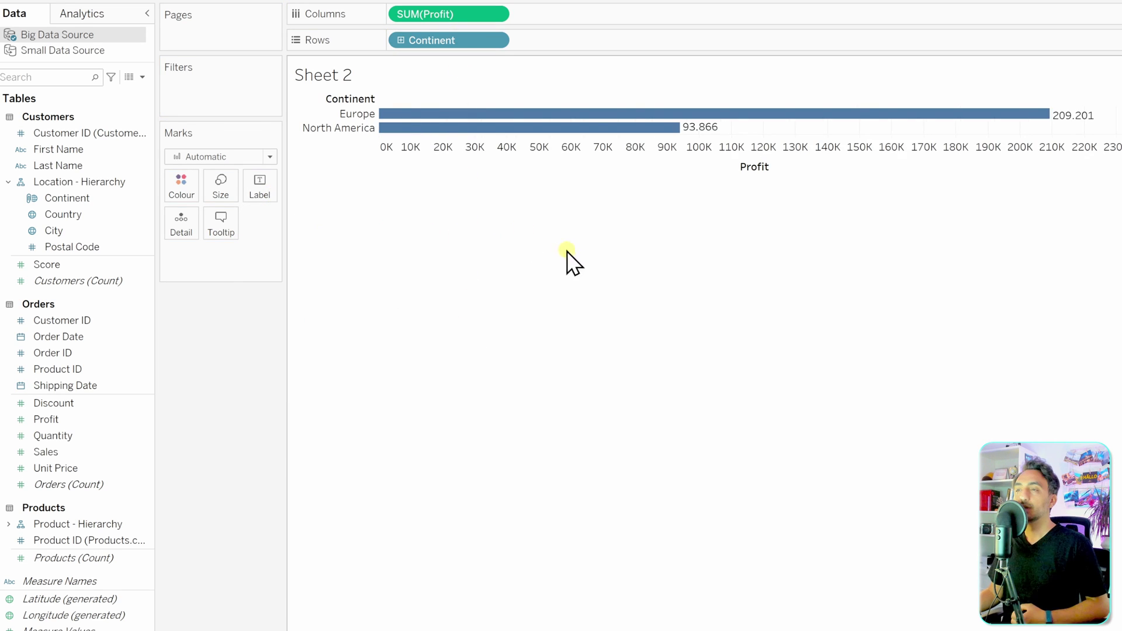
Sort Continent by data source order, descending, and close the sort settings
right_click(456, 40)
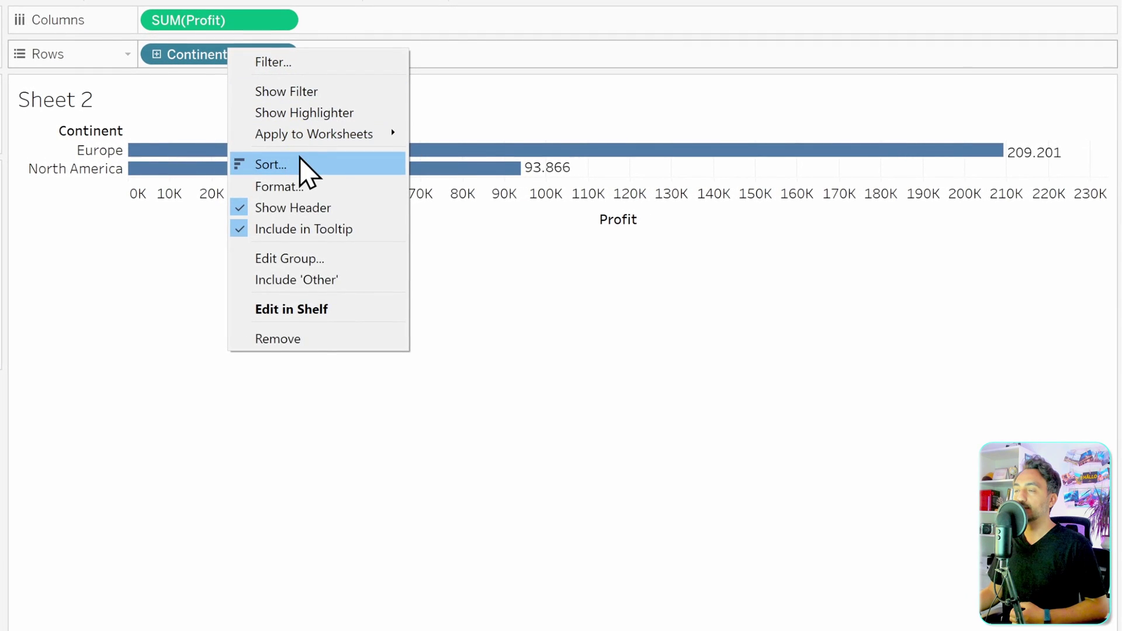
click(271, 164)
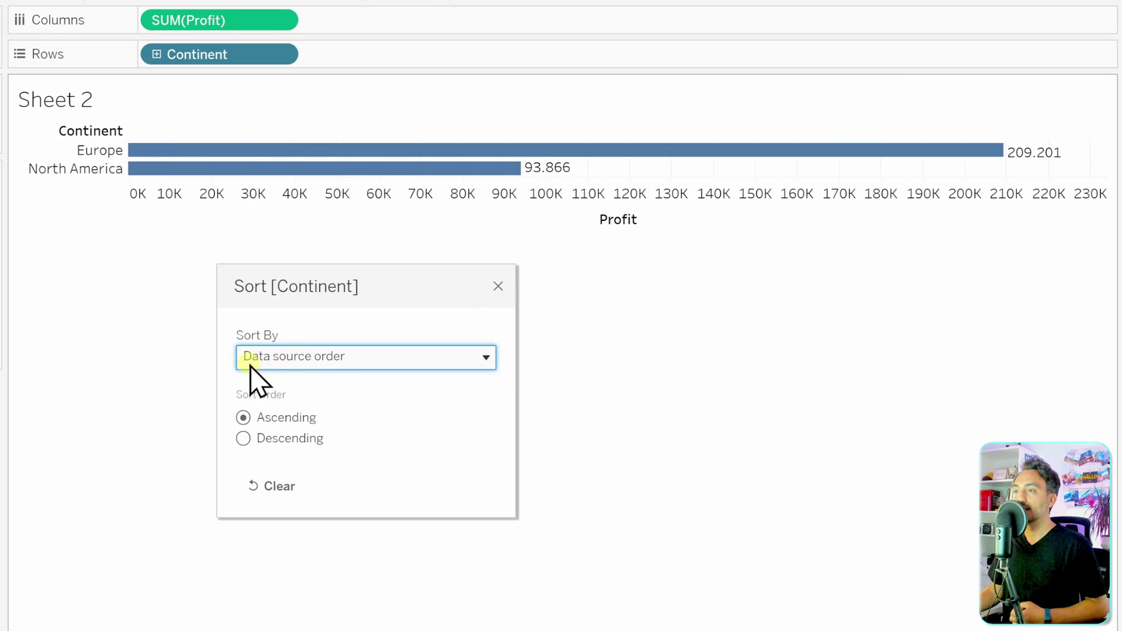
click(291, 439)
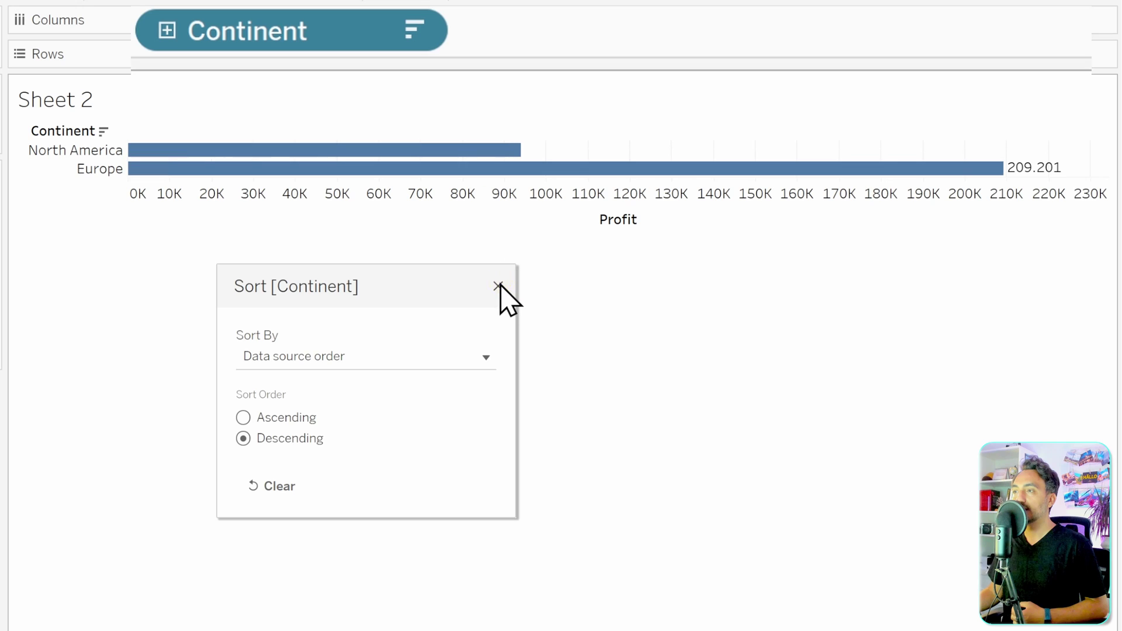
click(313, 120)
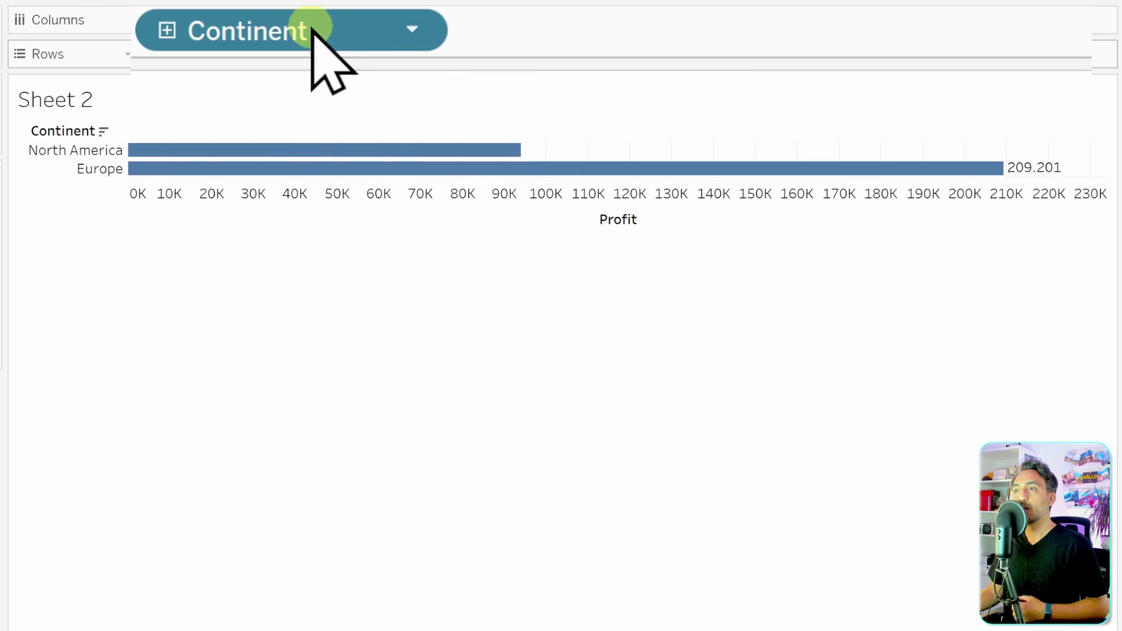
Expand the location hierarchy on the rows through Country to City and collapse it back to Continent
click(167, 31)
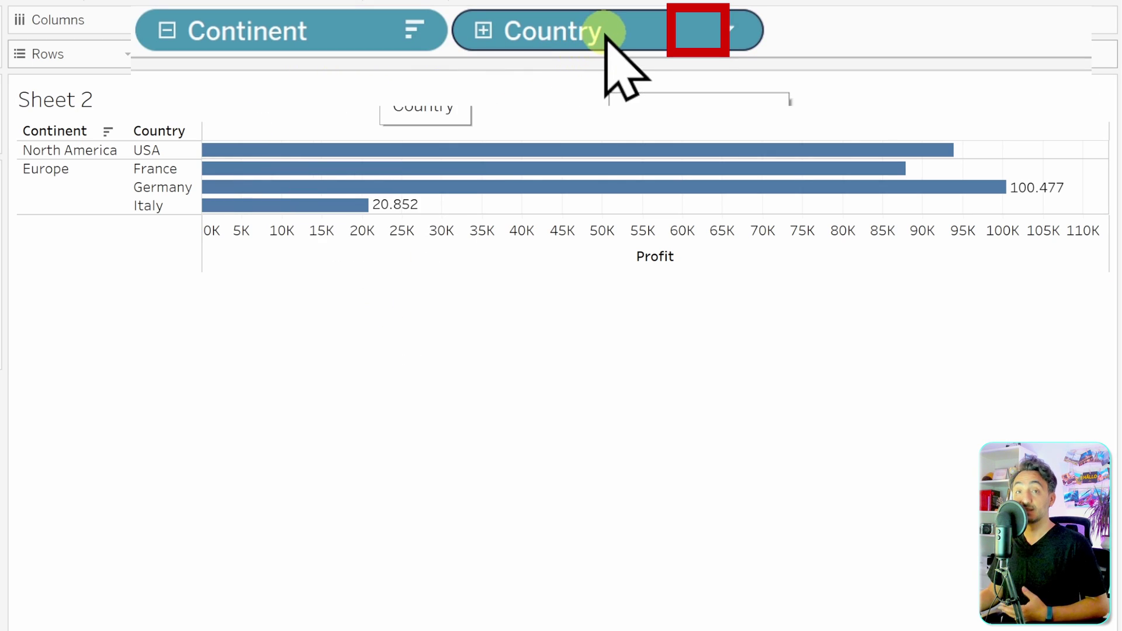
click(484, 30)
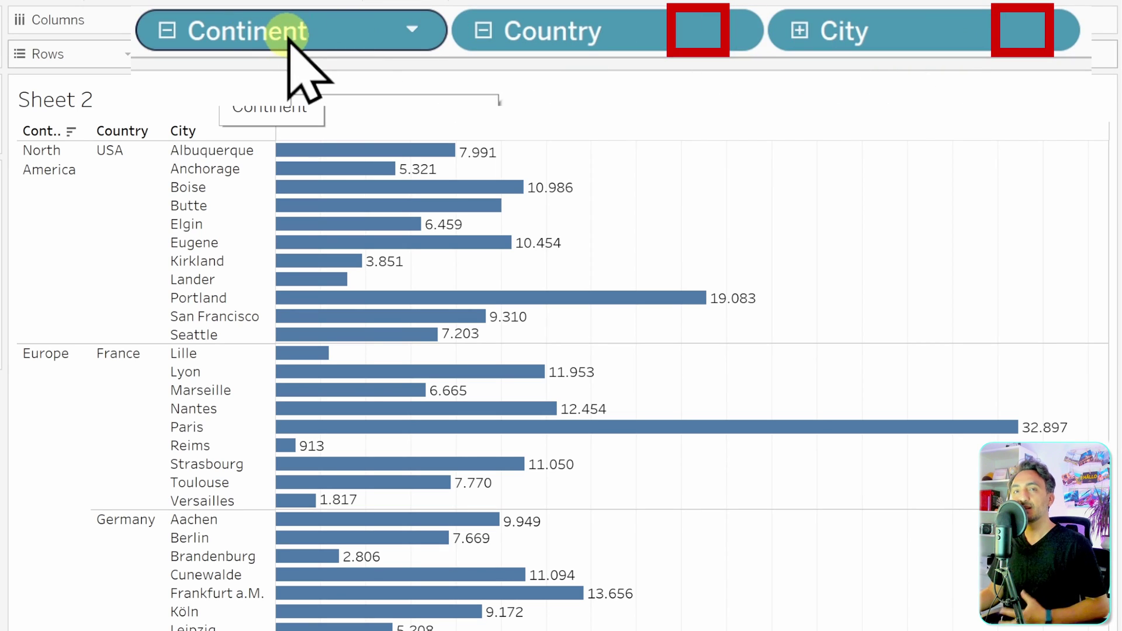
drag(287, 37, 236, 117)
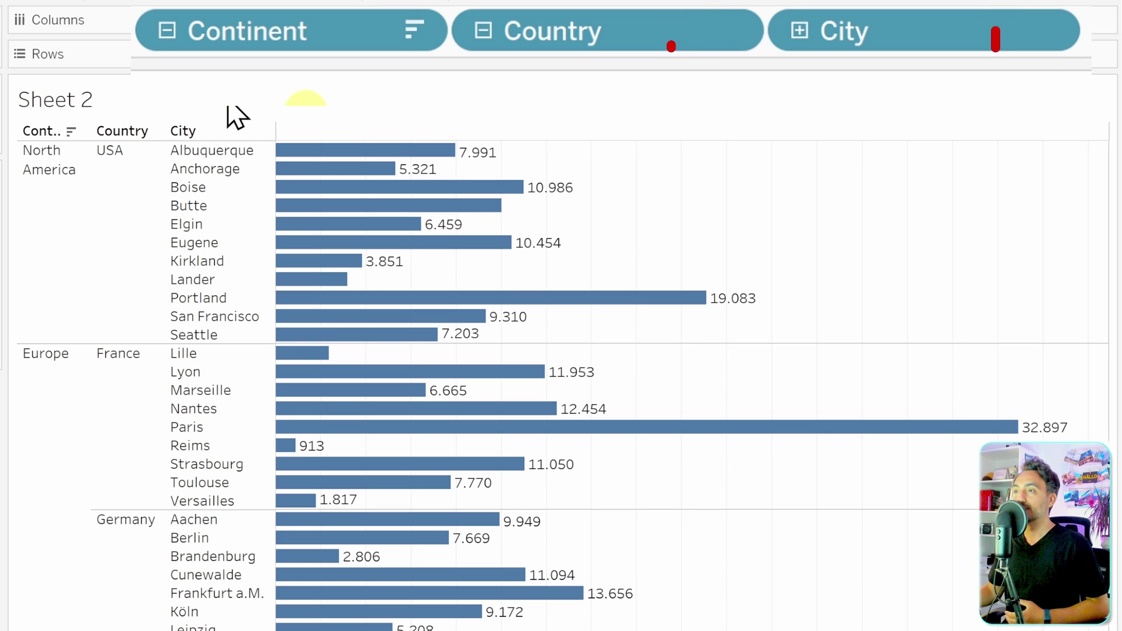
click(483, 30)
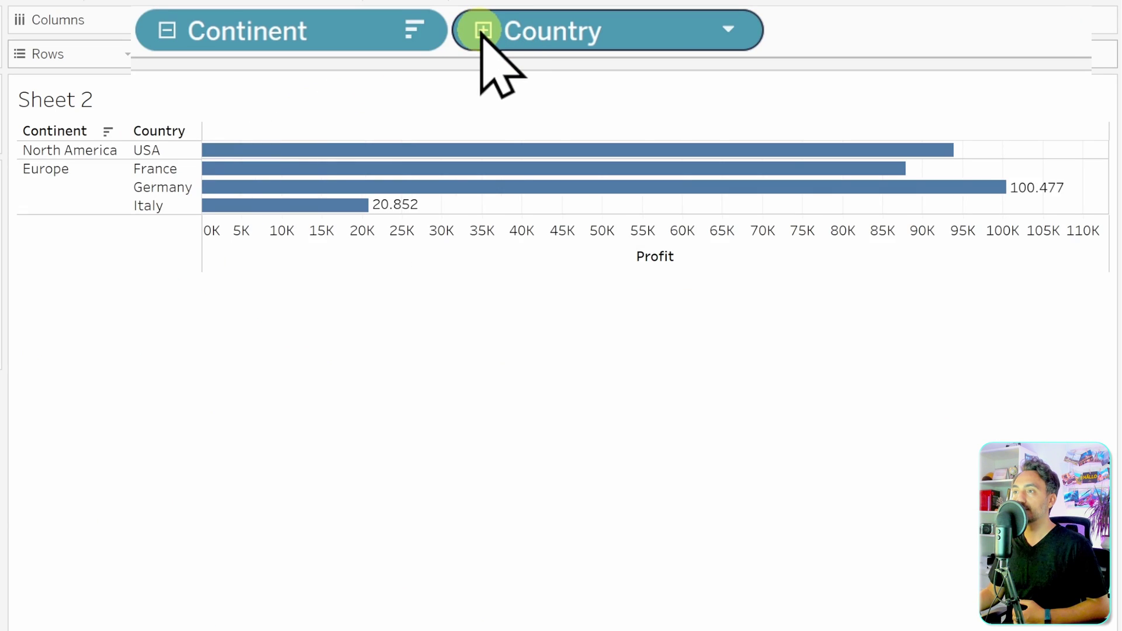
click(168, 31)
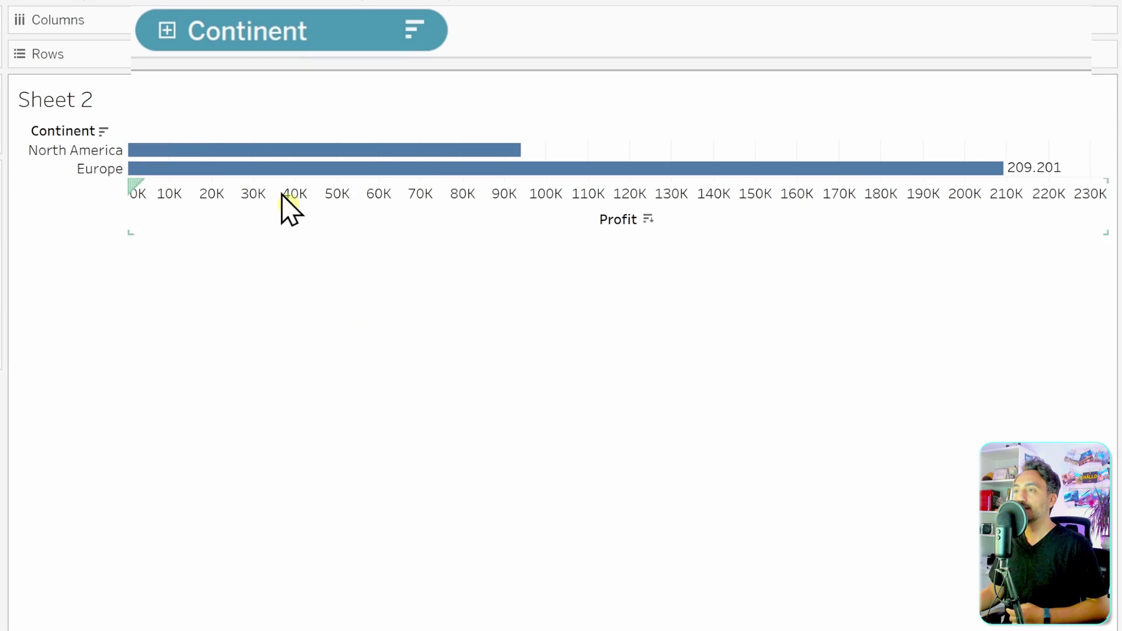
Set the Continent sort to Nested, ascending by the sum of Profit, and close the sort settings
right_click(320, 43)
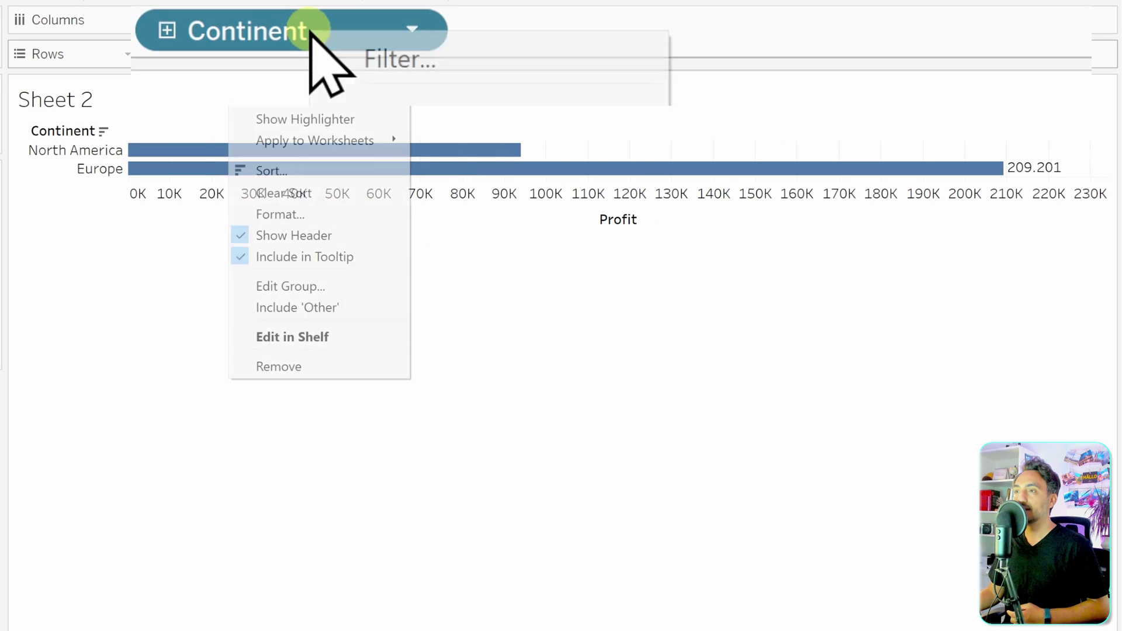
click(316, 172)
click(330, 358)
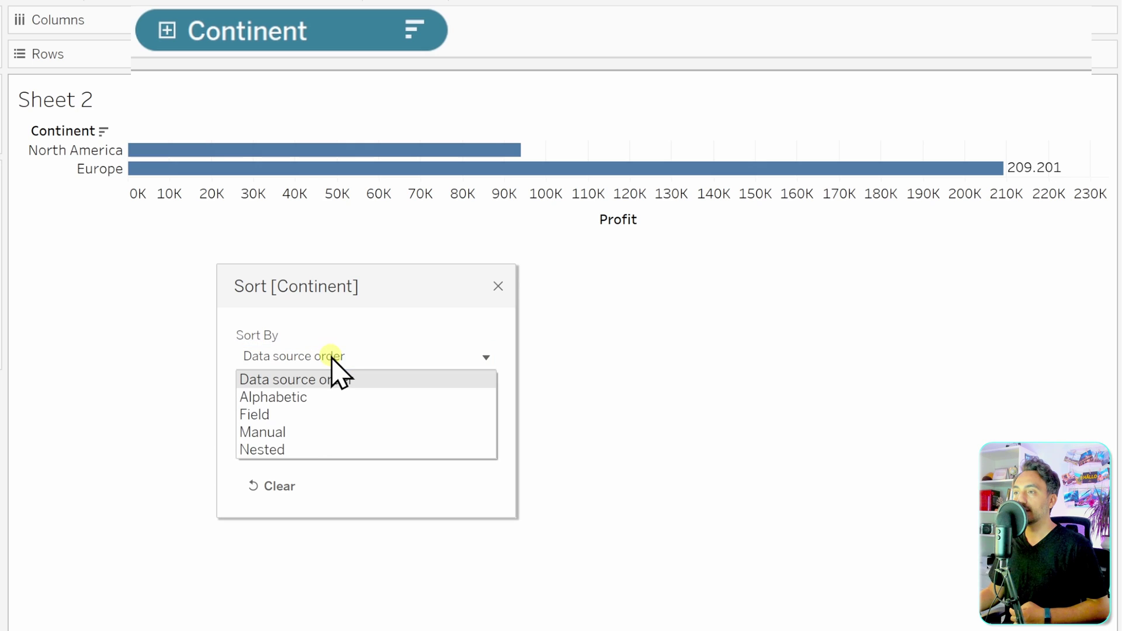
click(330, 445)
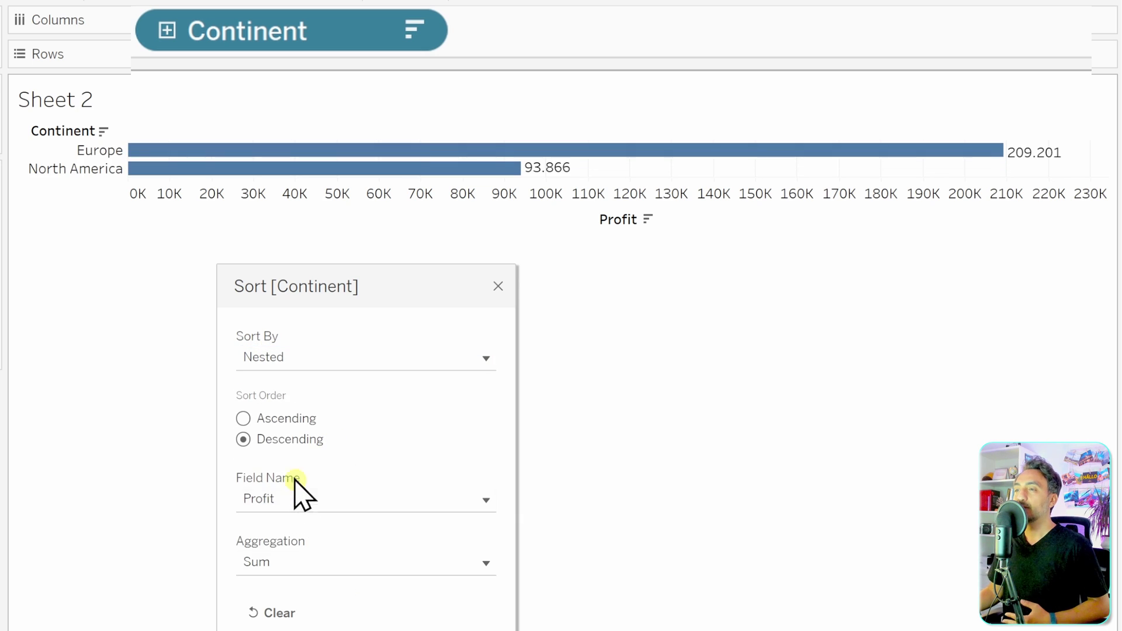
click(243, 419)
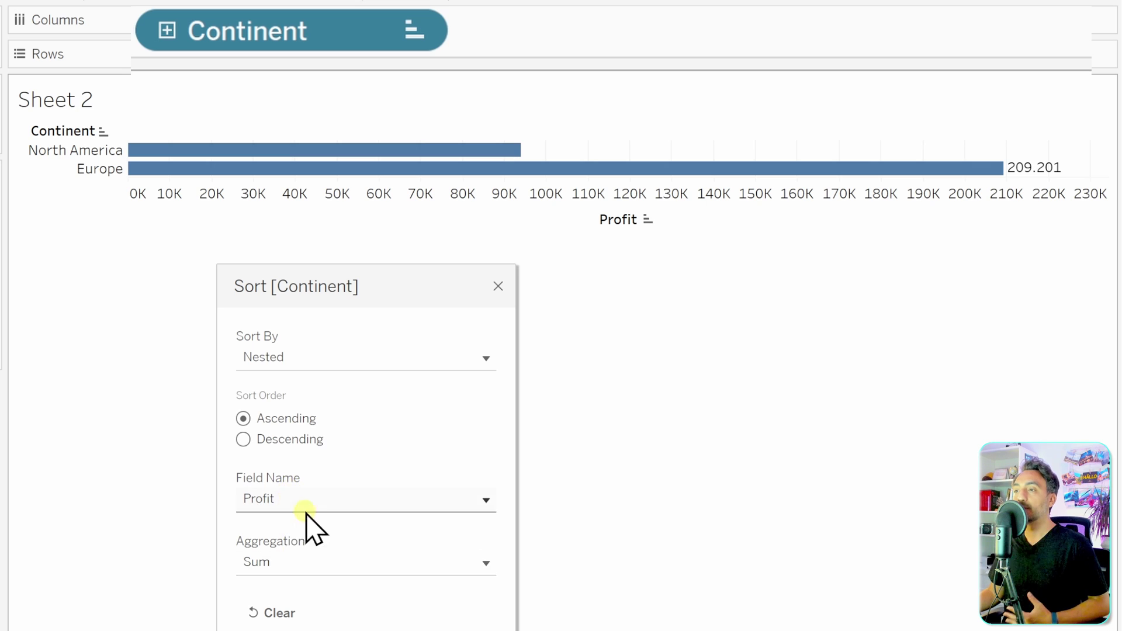
click(497, 287)
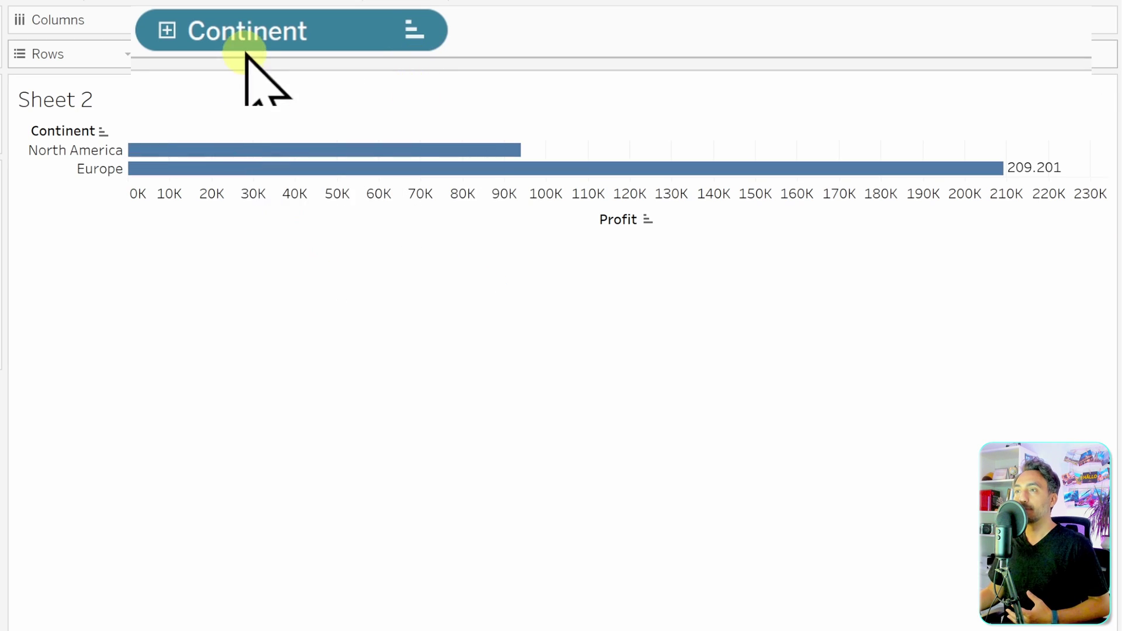
Expand Continent on the rows to show Country, and replace Profit with Sales on the columns
click(167, 30)
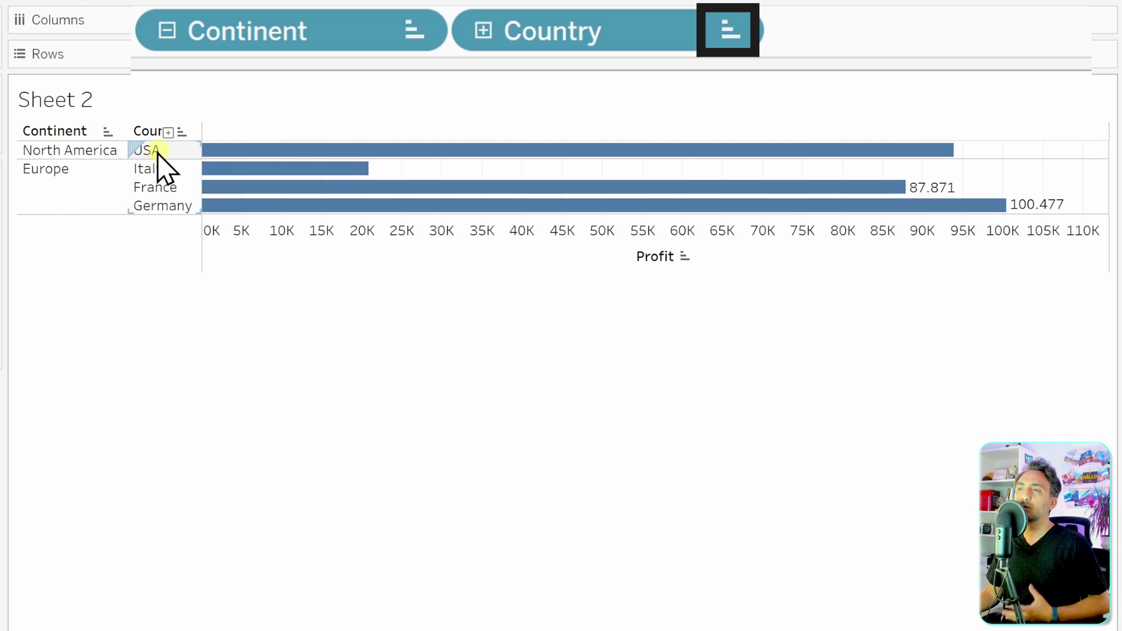
mouse_move(788, 159)
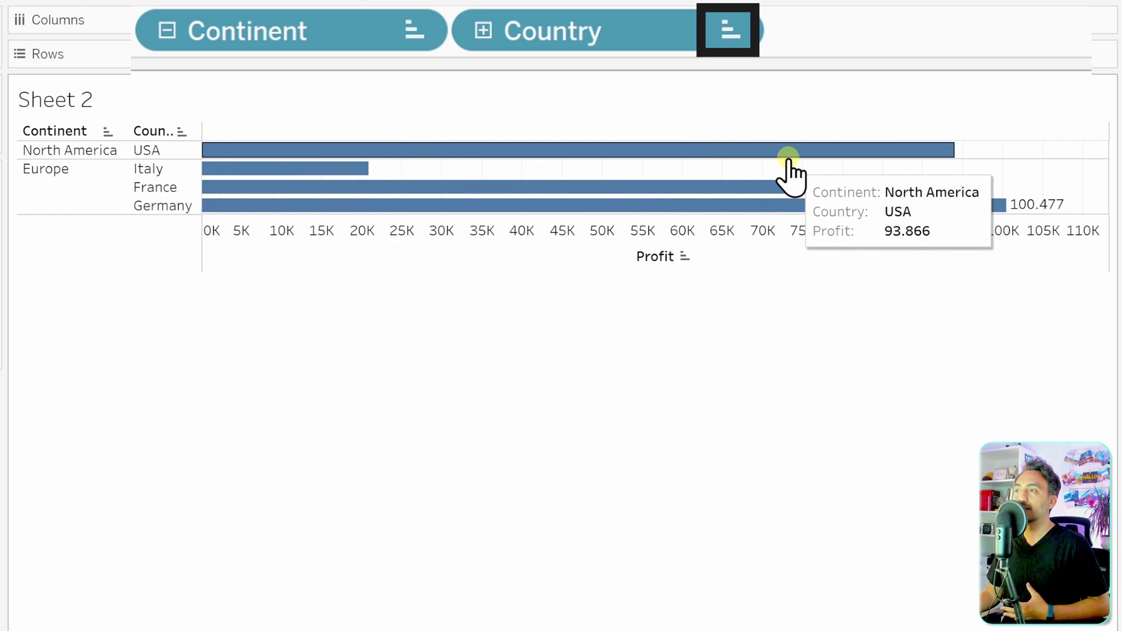
mouse_move(147, 150)
mouse_down()
mouse_move(174, 182)
mouse_move(172, 207)
mouse_move(74, 175)
mouse_up()
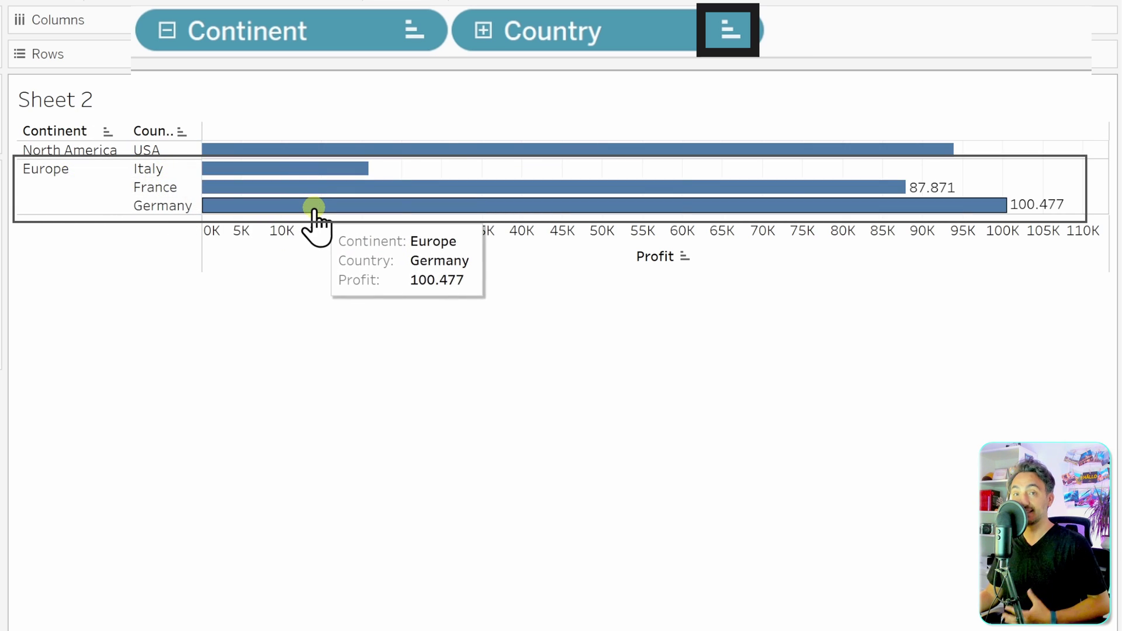
mouse_move(340, 169)
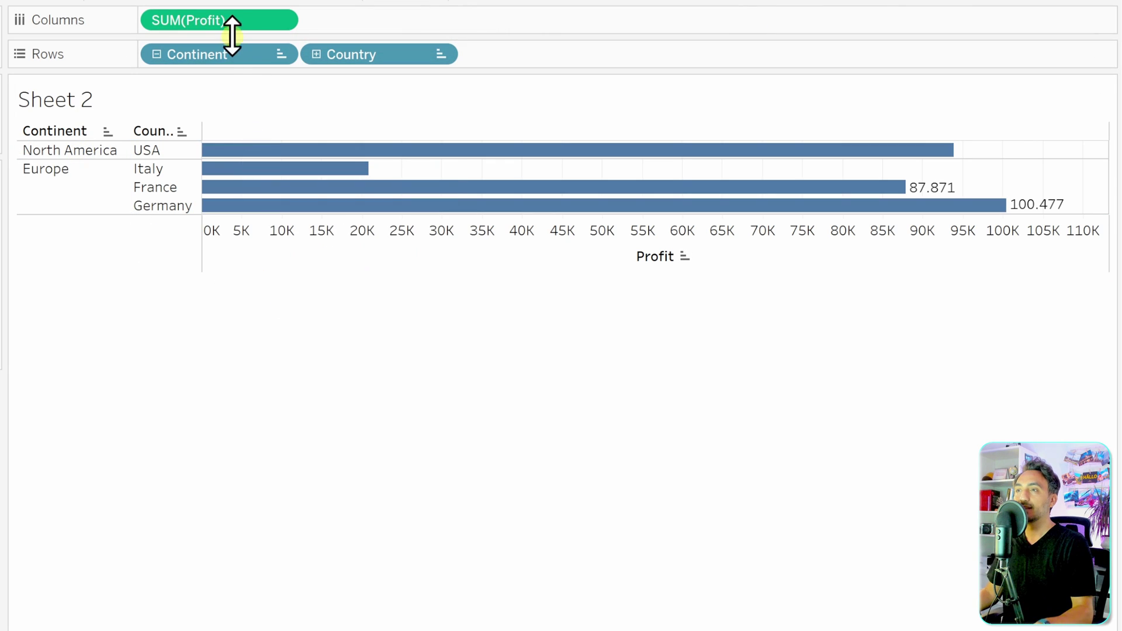
drag(225, 22, 2, 239)
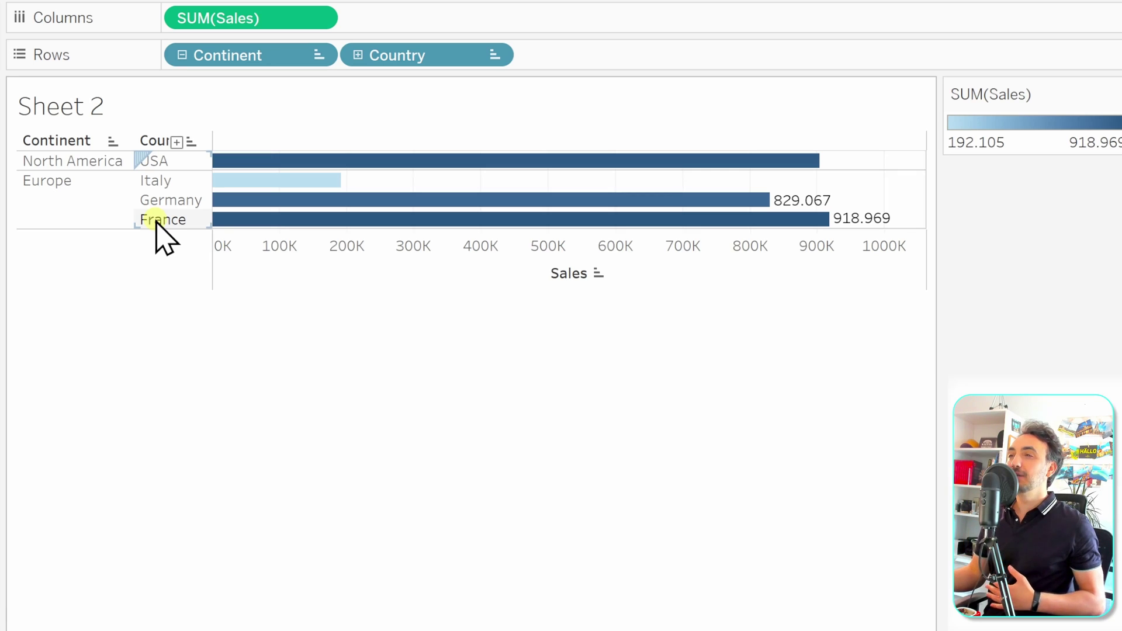
Expand the row hierarchy through City to Postal Code and collapse it back to Country
click(357, 54)
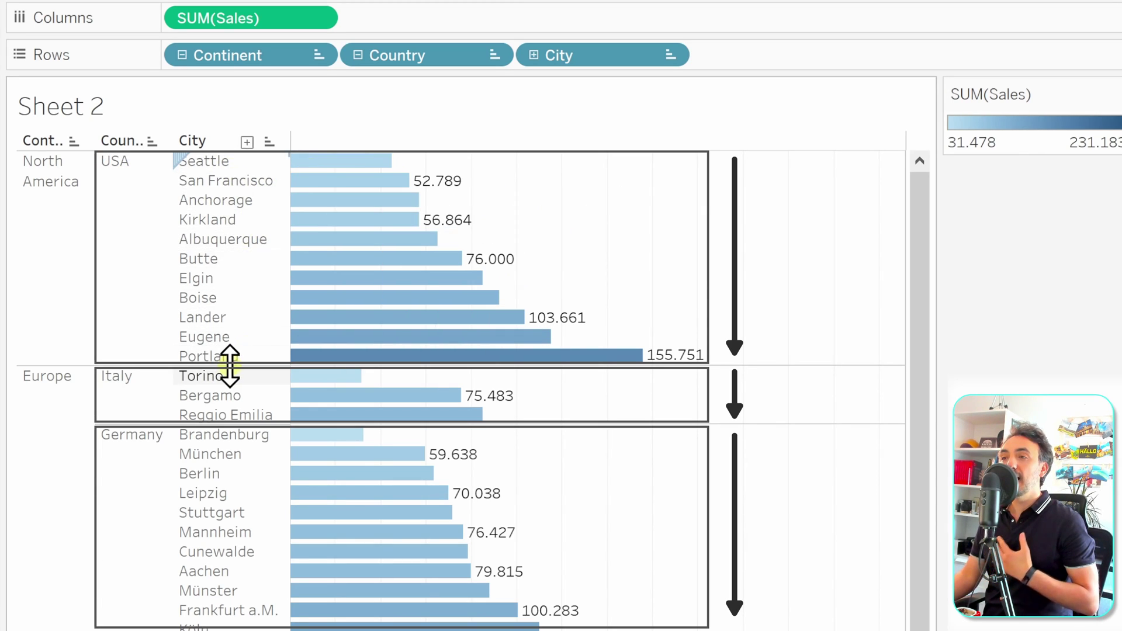
mouse_move(351, 359)
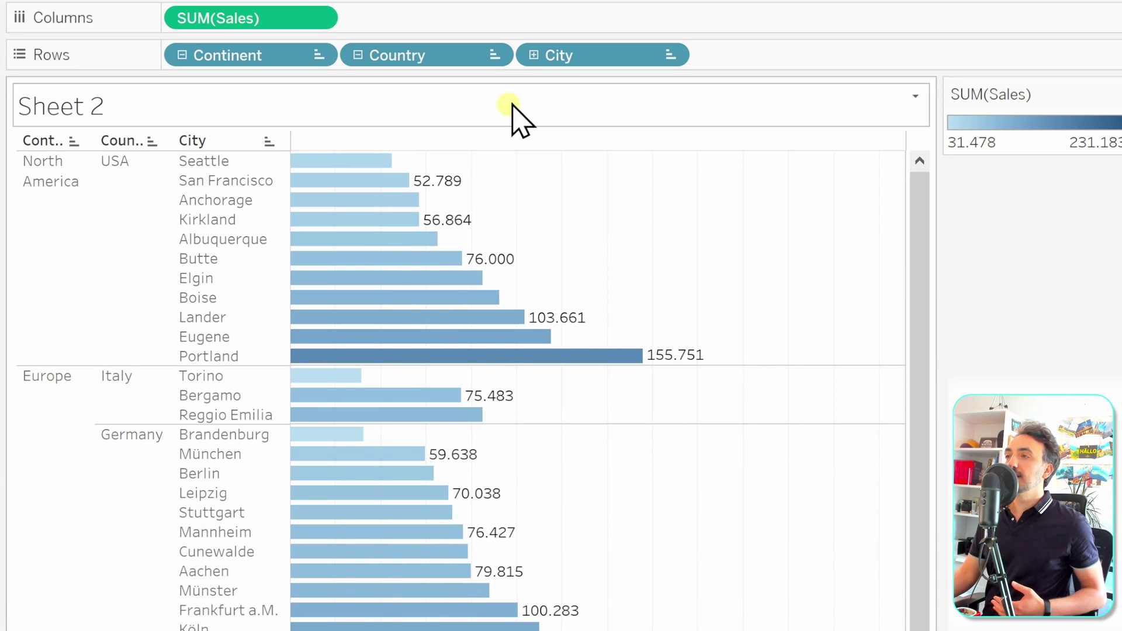
click(532, 55)
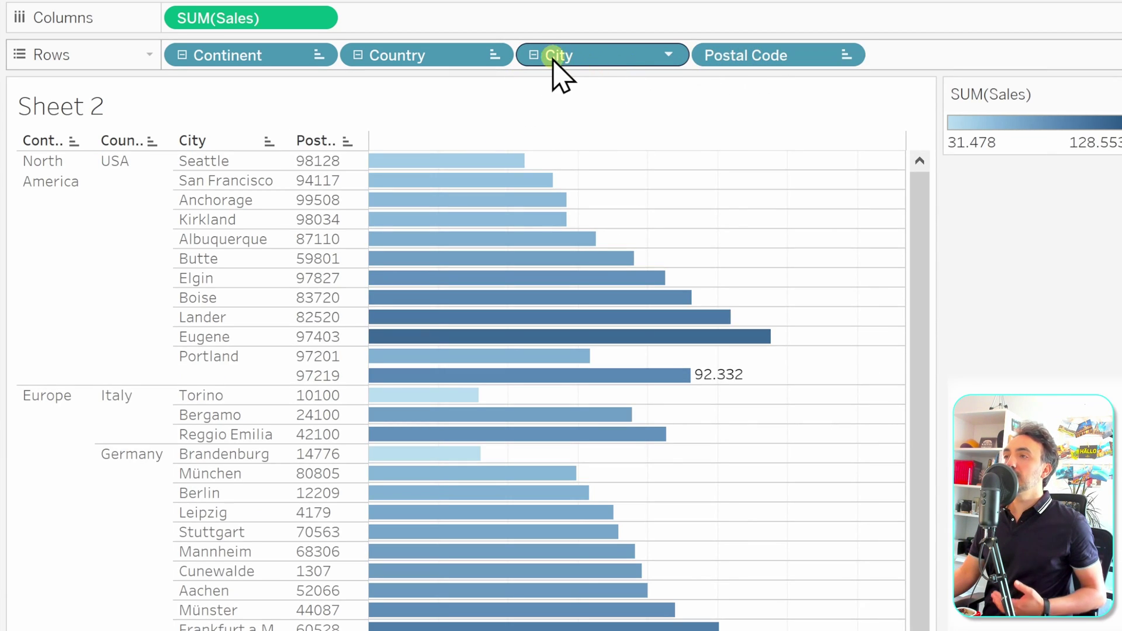
click(532, 55)
click(359, 55)
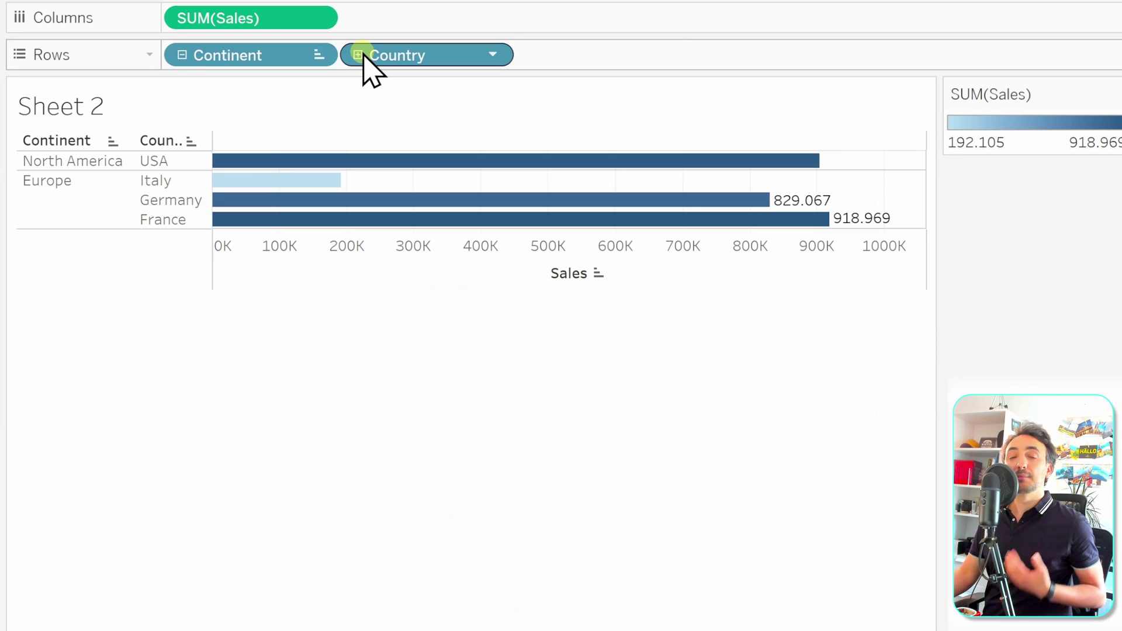